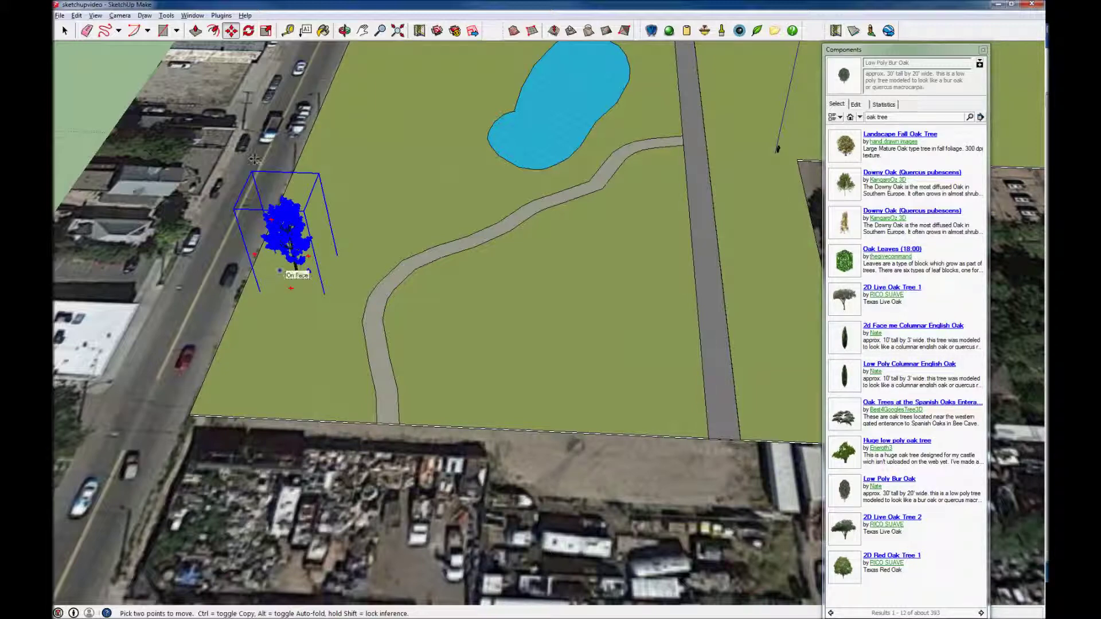
# Release the tree from the move, then select the dark oak by the street and delete it
pyautogui.scroll(2, 269, 228)
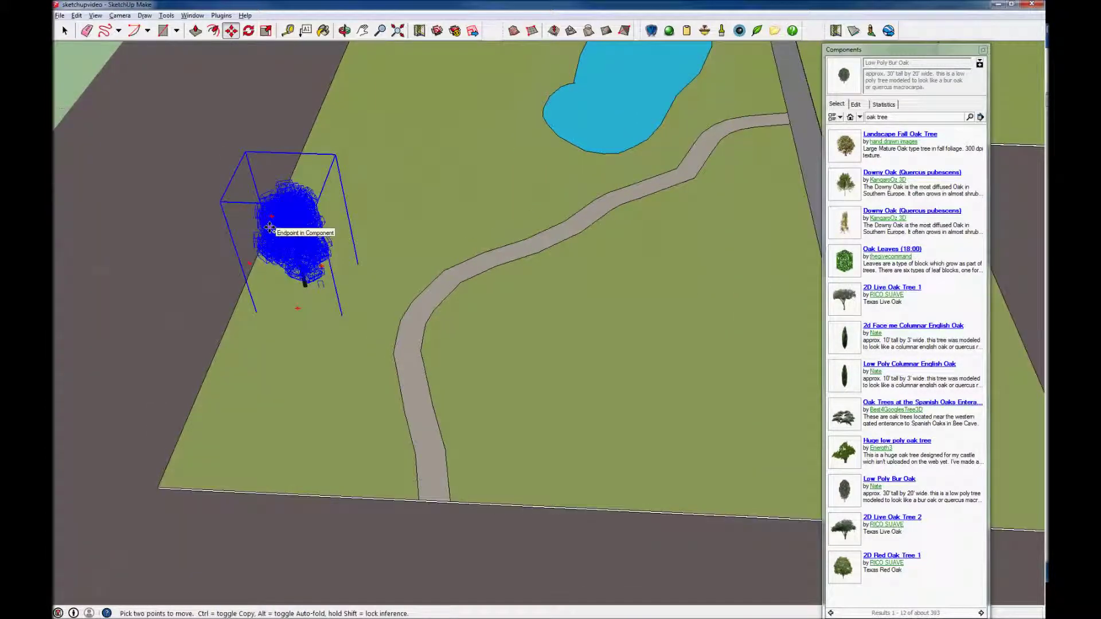
pyautogui.scroll(1, 269, 227)
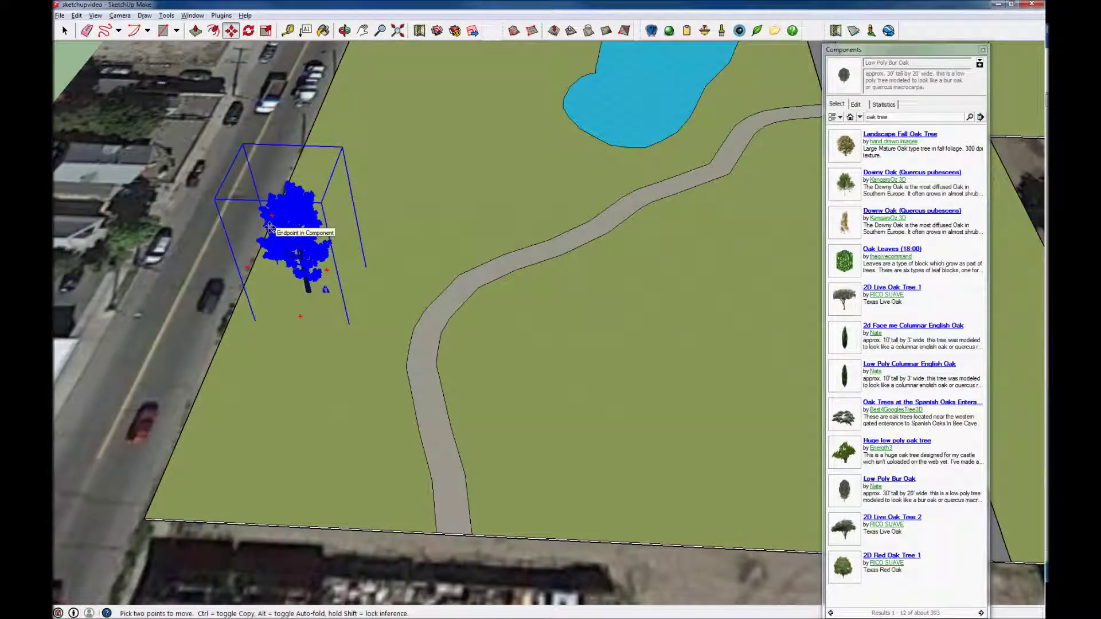
pyautogui.press('space')
pyautogui.click(344, 287)
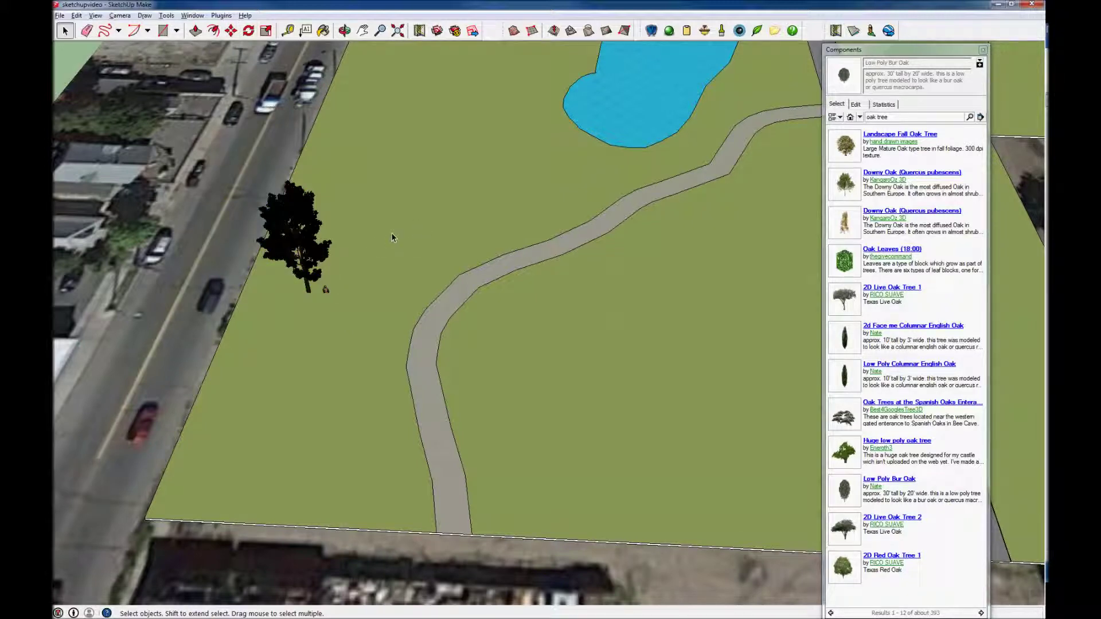
pyautogui.scroll(2, 392, 237)
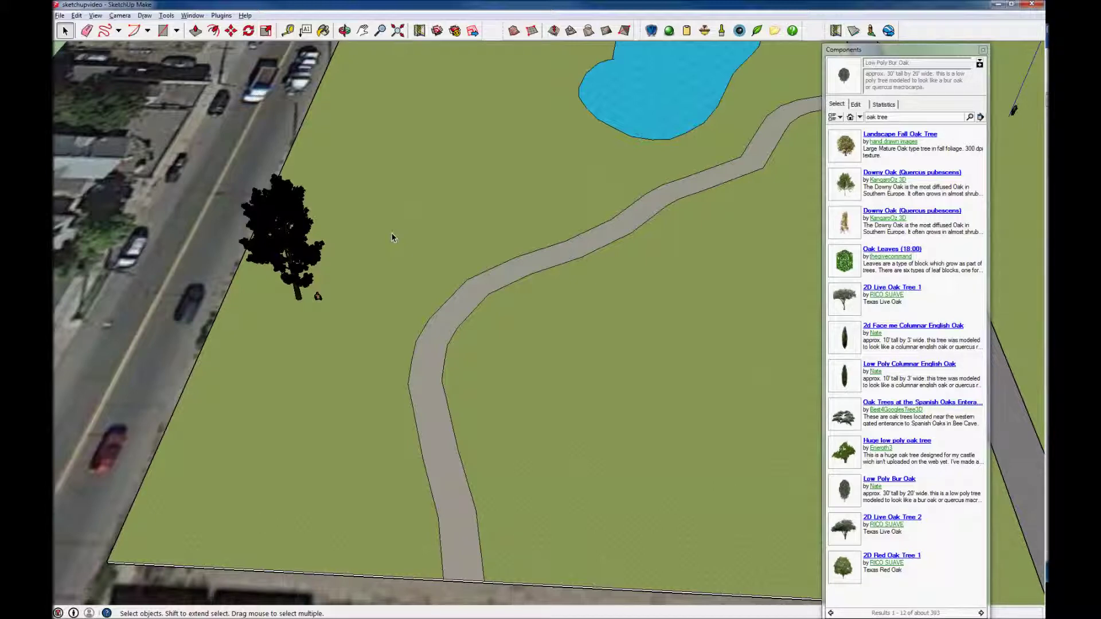
pyautogui.click(345, 30)
pyautogui.moveTo(385, 246); pyautogui.dragTo(292, 212)
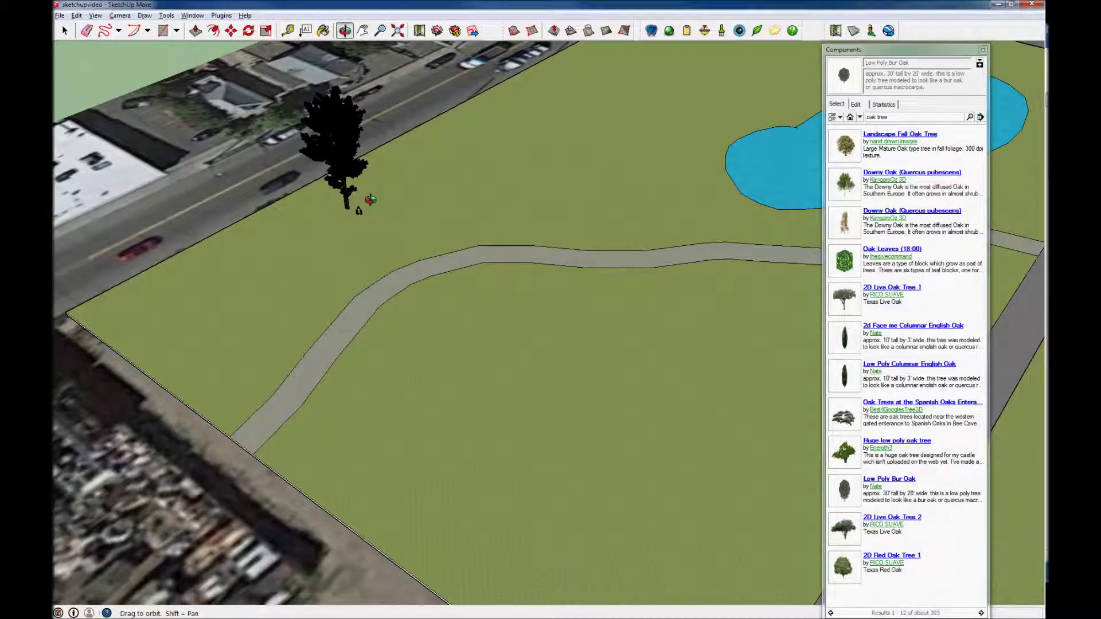
pyautogui.moveTo(261, 217)
pyautogui.mouseDown()
pyautogui.moveTo(417, 349)
pyautogui.moveTo(534, 293)
pyautogui.moveTo(567, 219)
pyautogui.mouseUp()
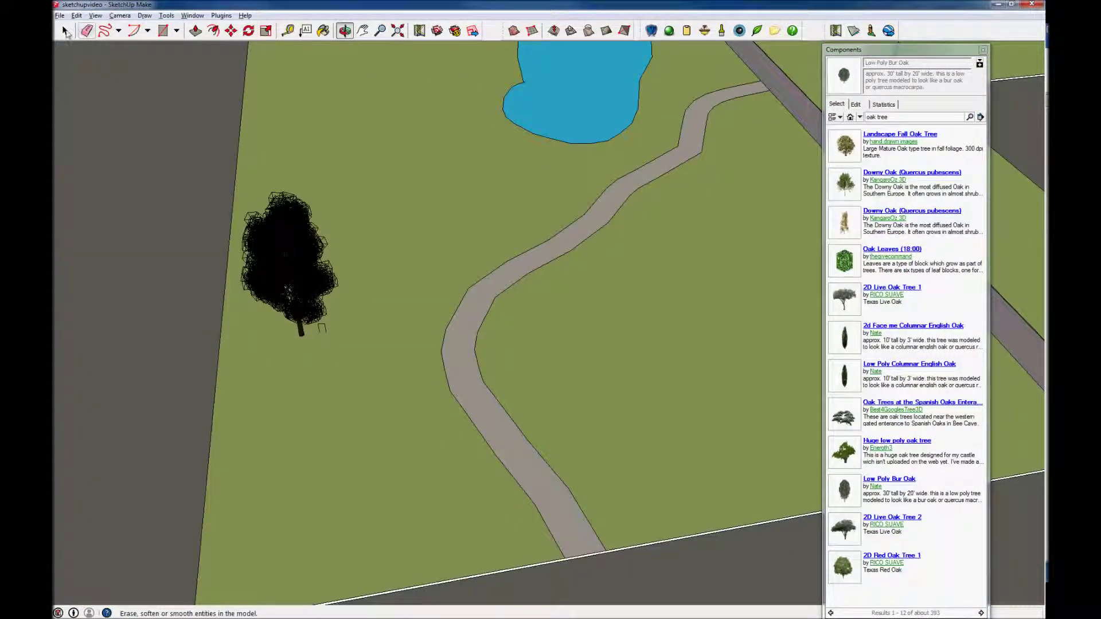
pyautogui.click(65, 33)
pyautogui.click(304, 282)
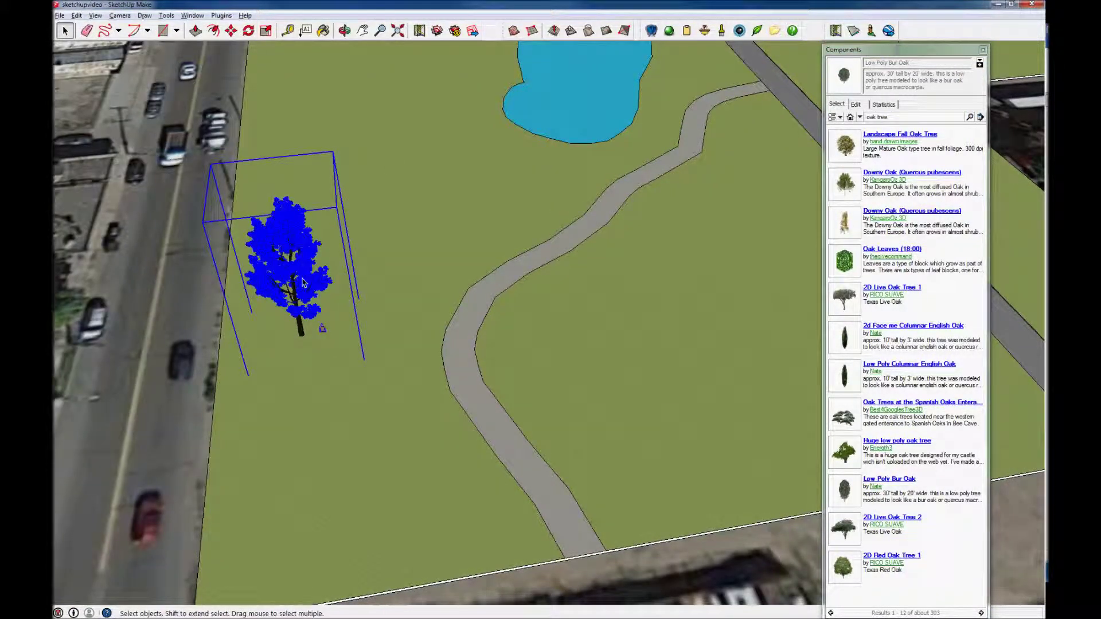
pyautogui.press('Delete')
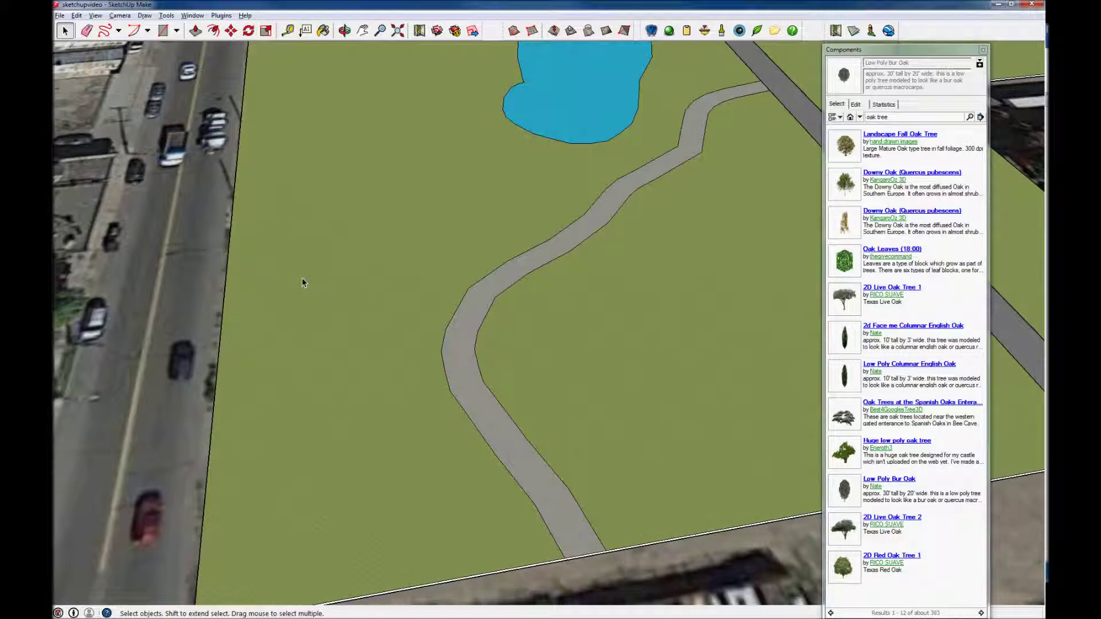
pyautogui.click(344, 30)
pyautogui.moveTo(332, 172); pyautogui.dragTo(373, 184)
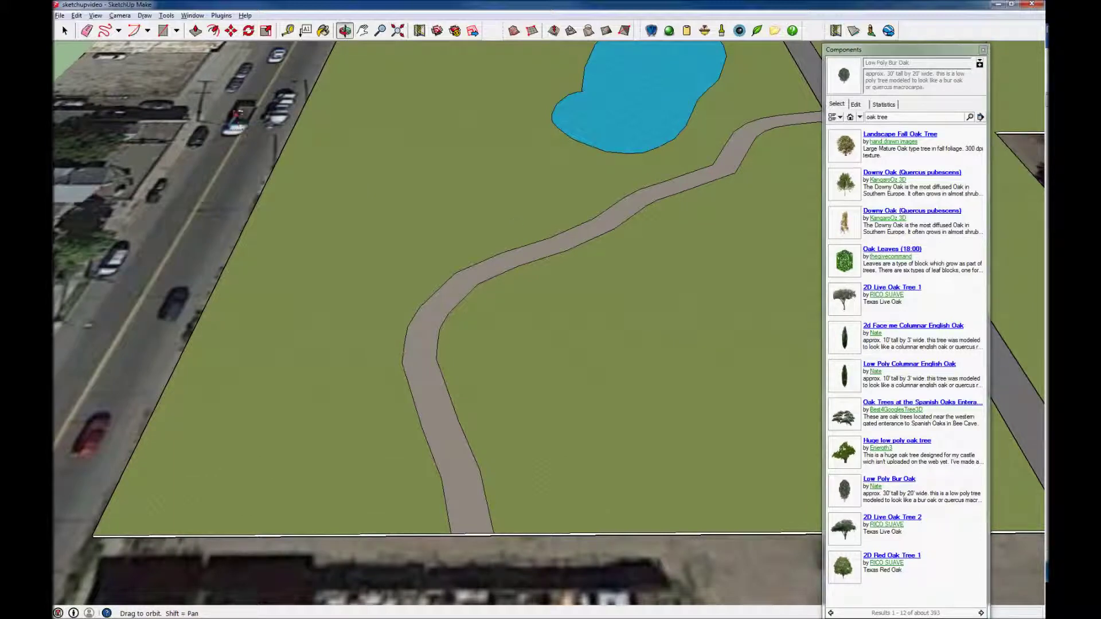
pyautogui.click(868, 51)
pyautogui.click(867, 57)
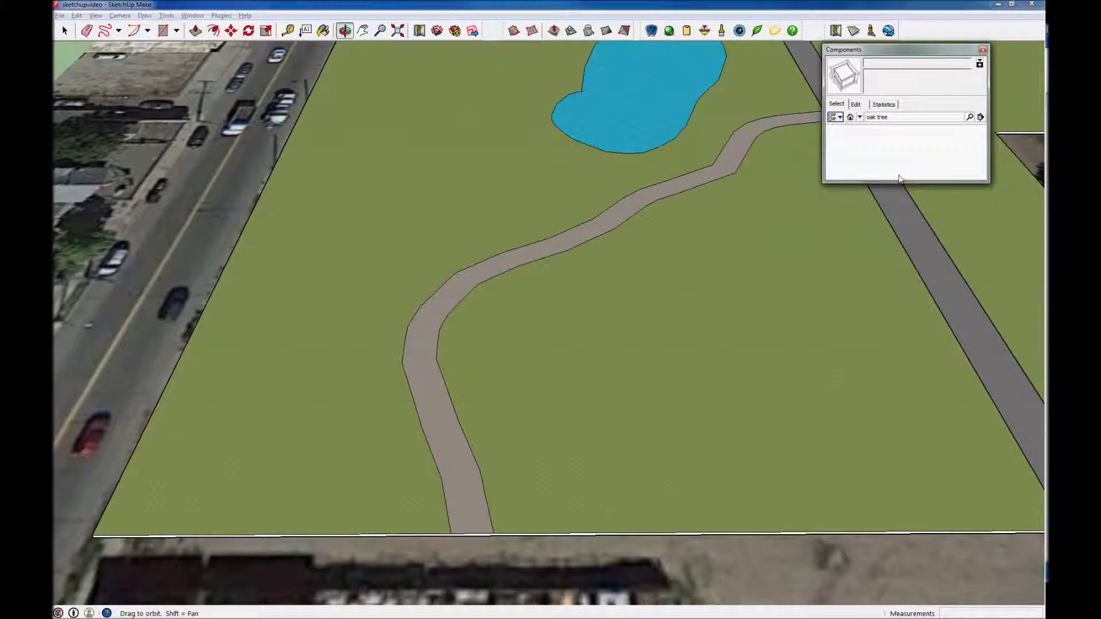
pyautogui.moveTo(899, 179); pyautogui.dragTo(910, 523)
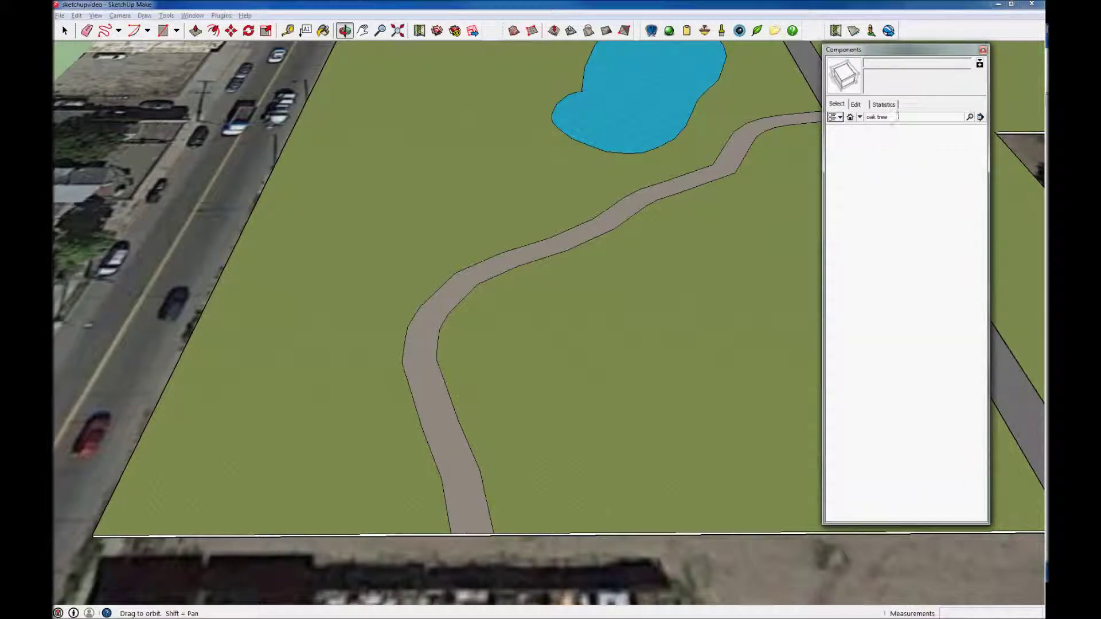
pyautogui.click(166, 15)
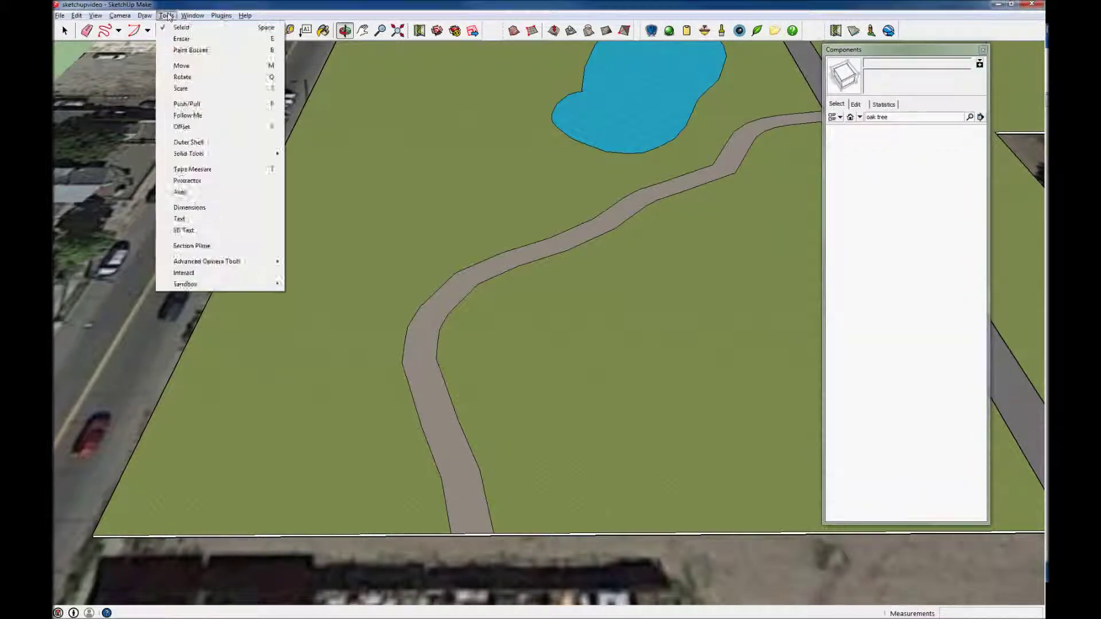
pyautogui.moveTo(192, 16)
pyautogui.click(204, 65)
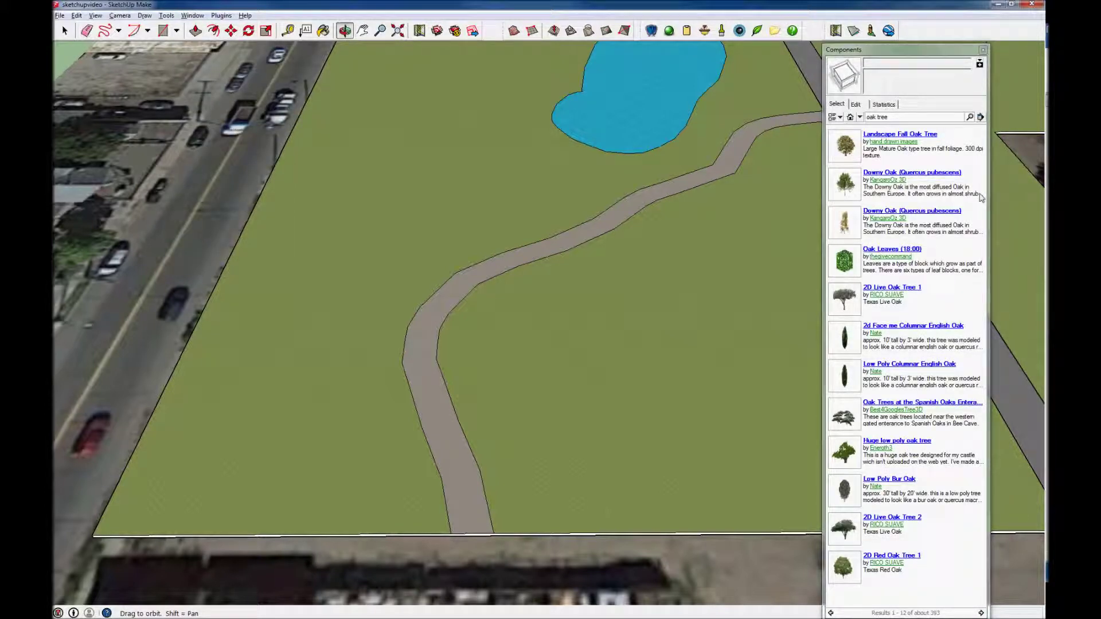
pyautogui.click(911, 118)
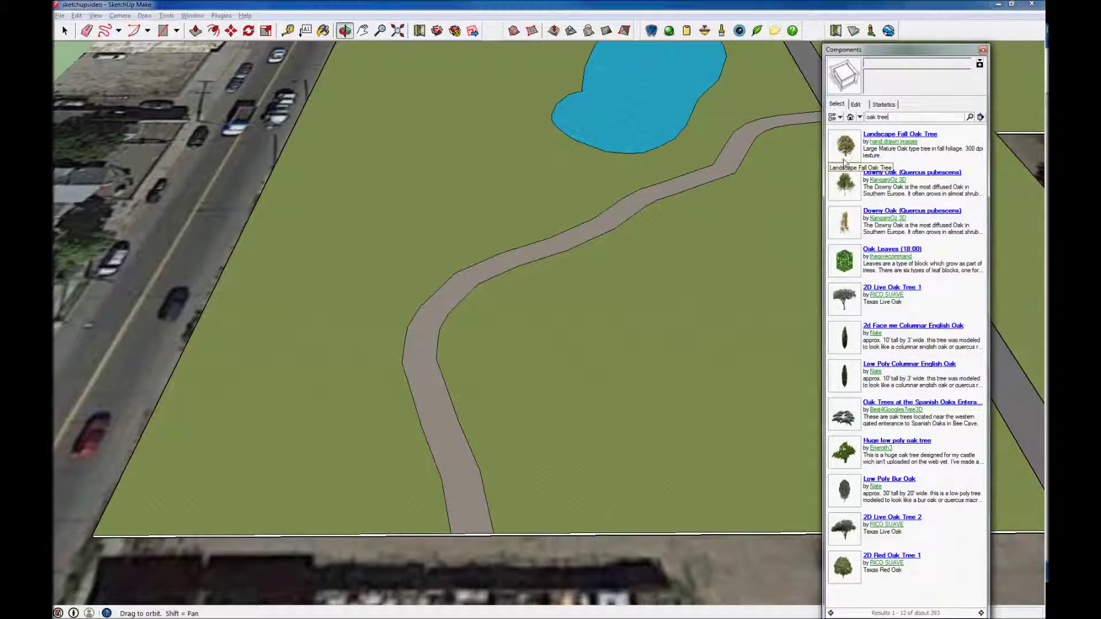
pyautogui.click(879, 135)
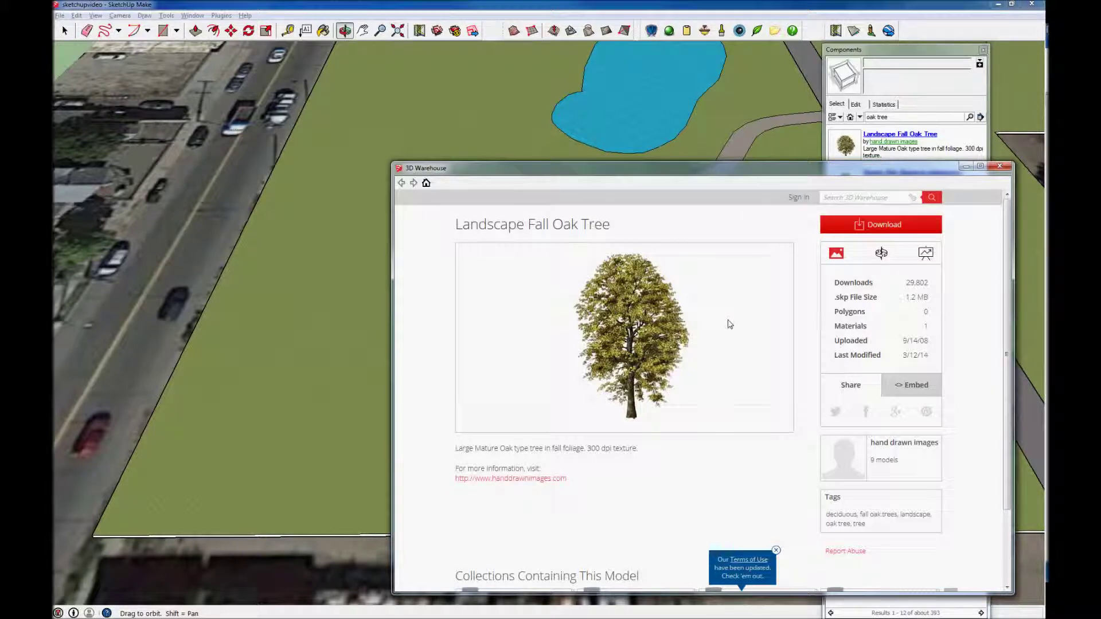
# Switch from SketchUp to the Firefox window with Alt+Tab
pyautogui.hotkey('alt', 'Tab')
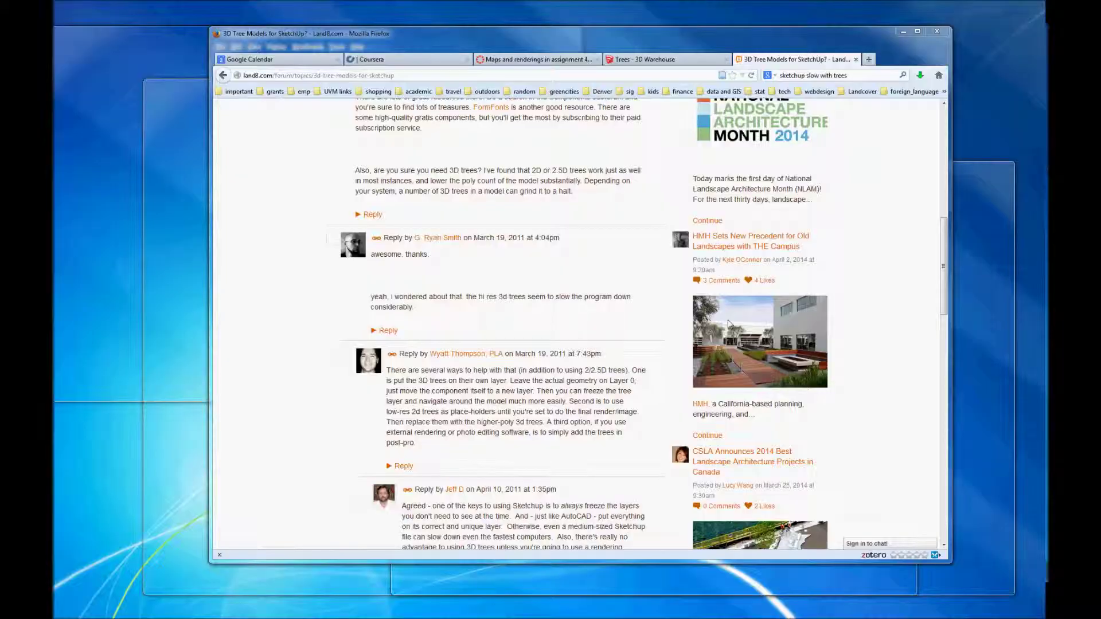
# Bring up the Trees - 3D Warehouse collection, scroll the grid and open one tree model
pyautogui.click(629, 60)
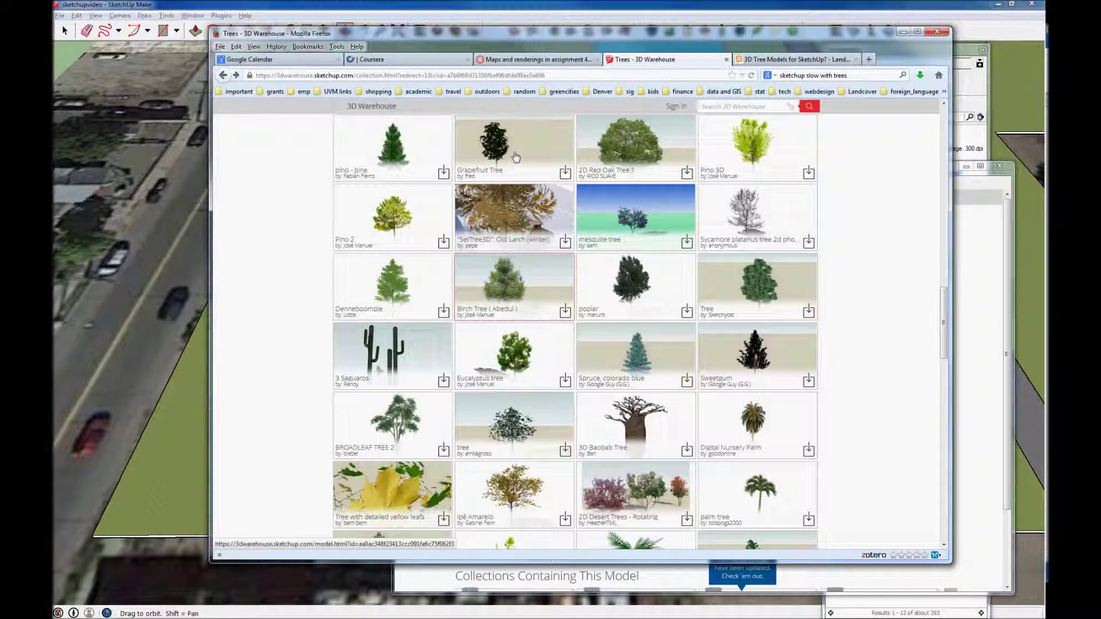
pyautogui.scroll(-5, 541, 332)
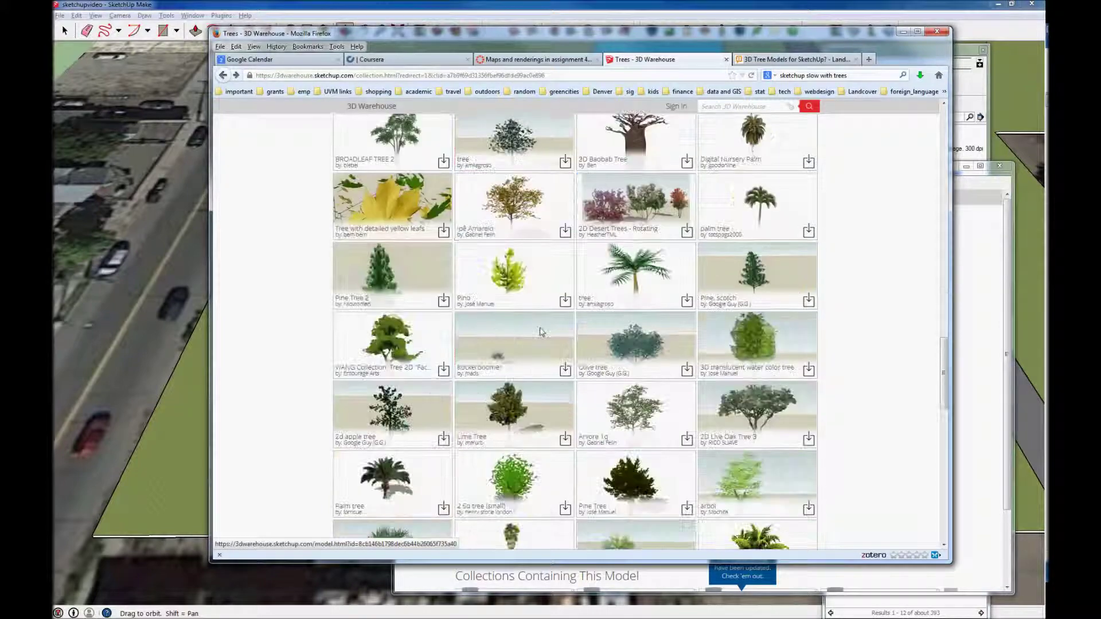
pyautogui.scroll(-5, 541, 332)
pyautogui.click(526, 368)
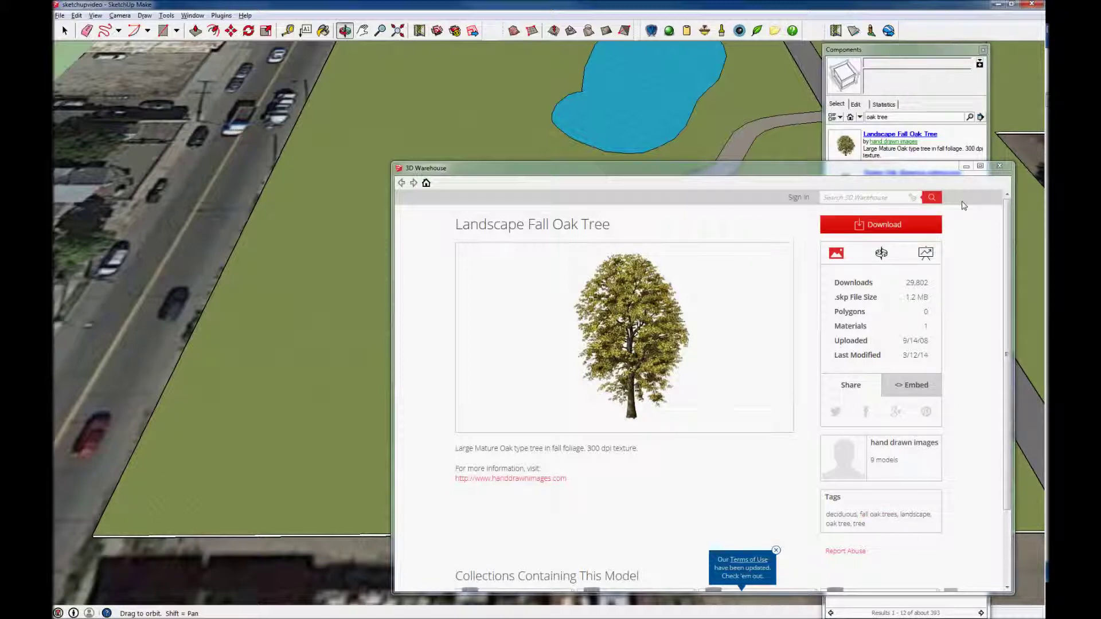
# Close the 3D Warehouse page and place the Landscape Fall Oak Tree on the lawn beside the path
pyautogui.click(999, 166)
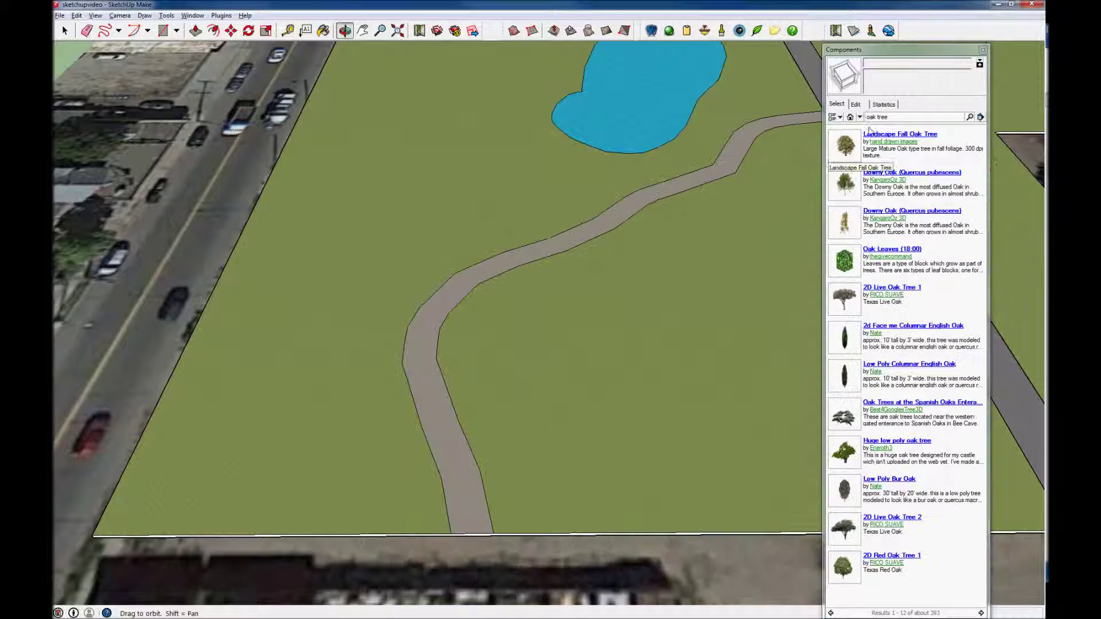
pyautogui.click(847, 148)
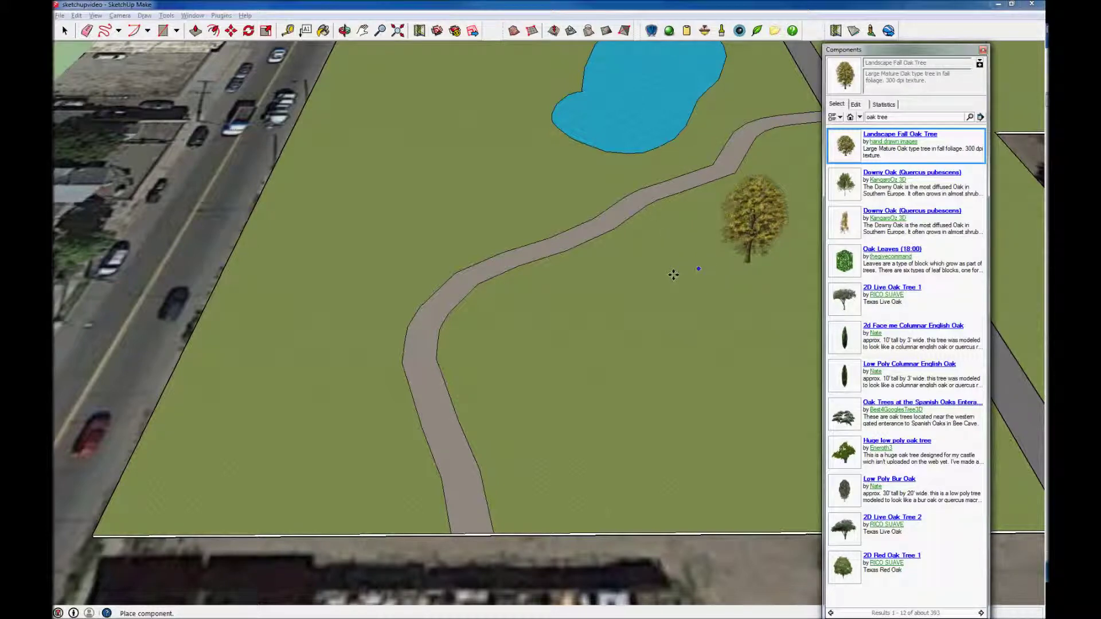
pyautogui.click(710, 273)
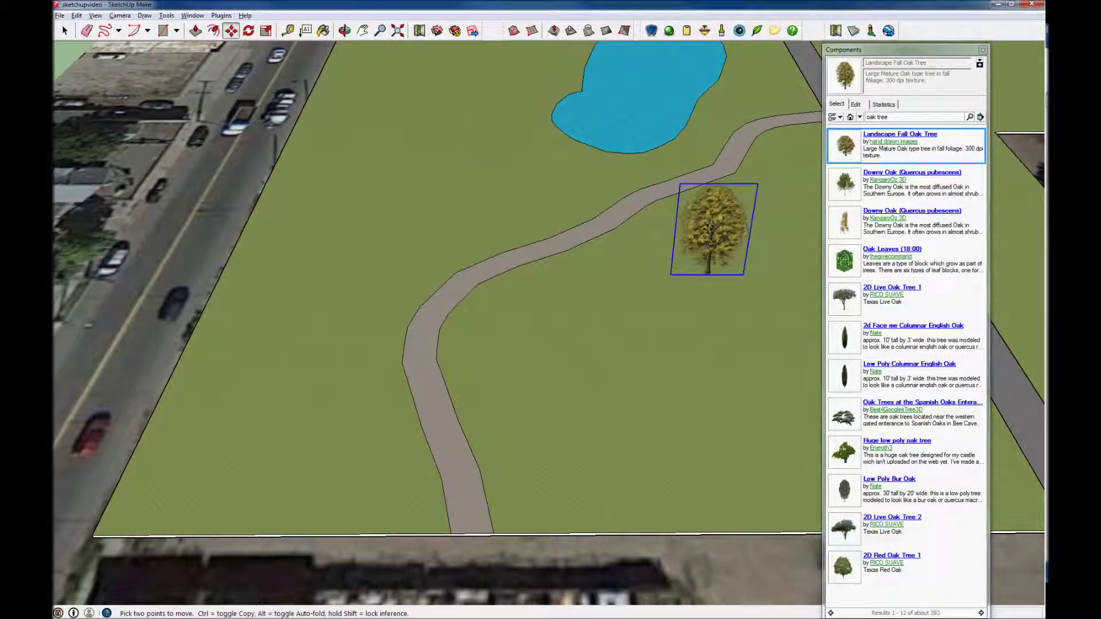
# Orbit around the placed Landscape Fall Oak Tree and delete it
pyautogui.click(345, 31)
pyautogui.moveTo(495, 176); pyautogui.dragTo(659, 287)
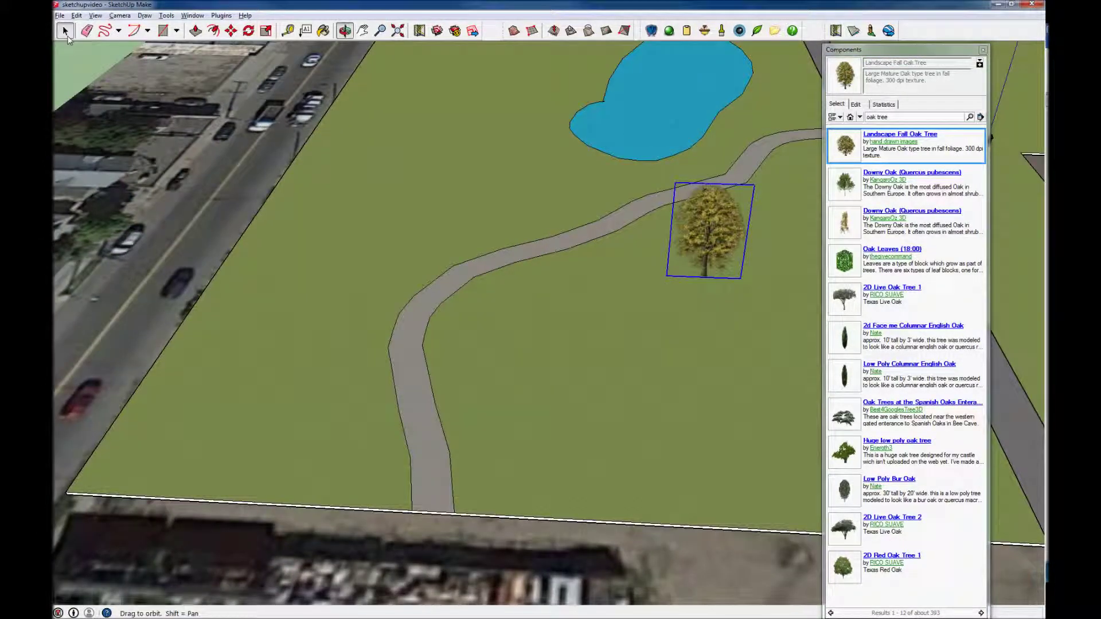
pyautogui.click(66, 32)
pyautogui.press('Delete')
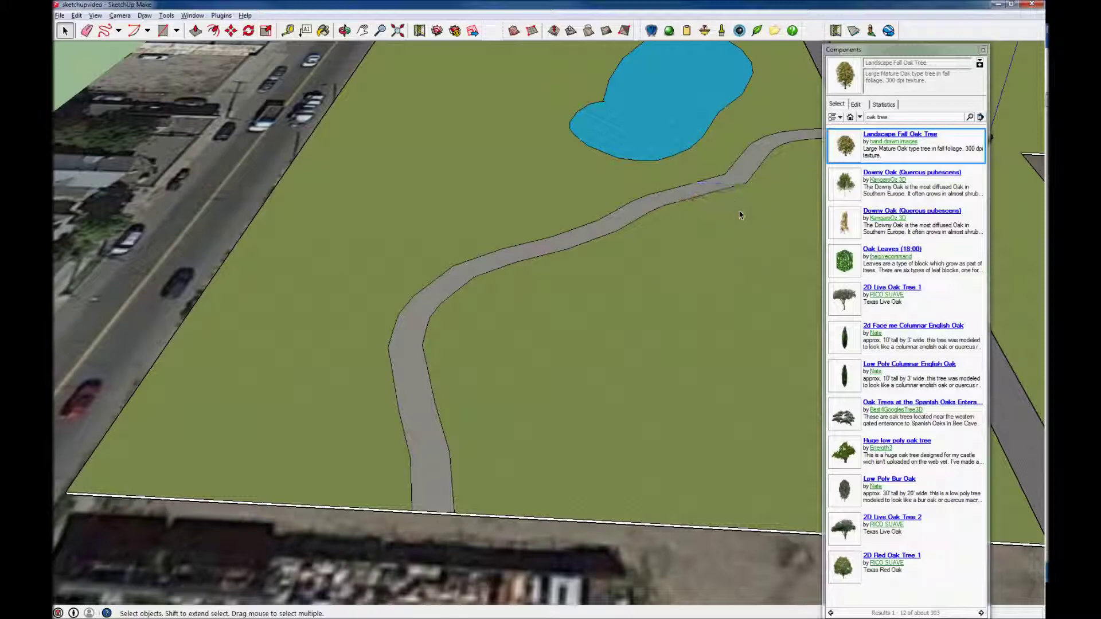
# Preview the Downy Oak model, then place it on the lawn beside the path
pyautogui.click(895, 177)
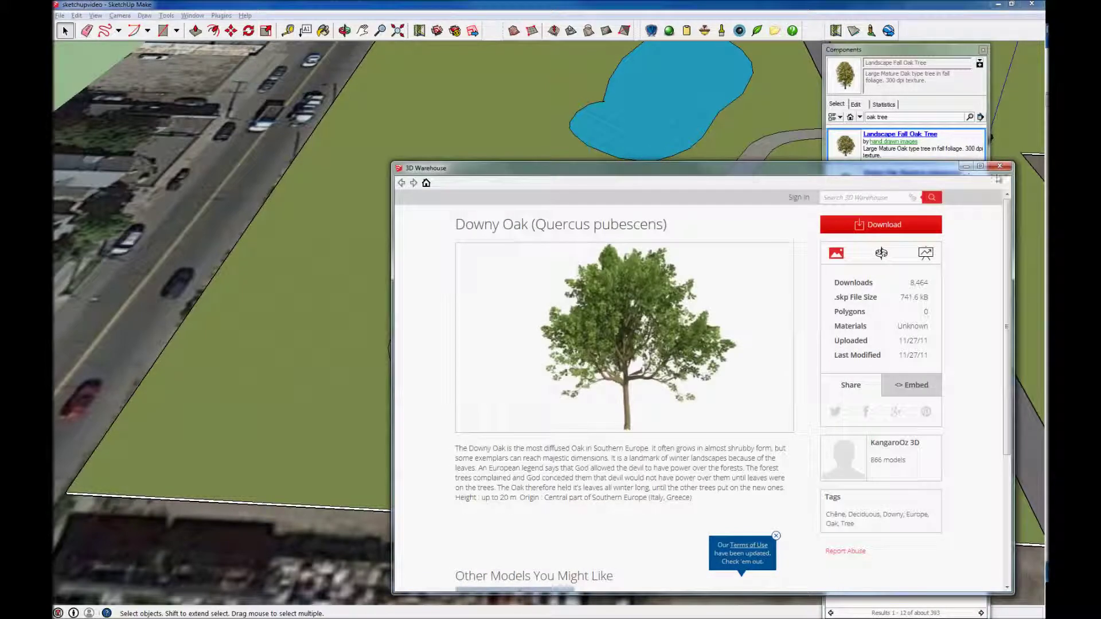
pyautogui.click(1001, 168)
pyautogui.click(892, 194)
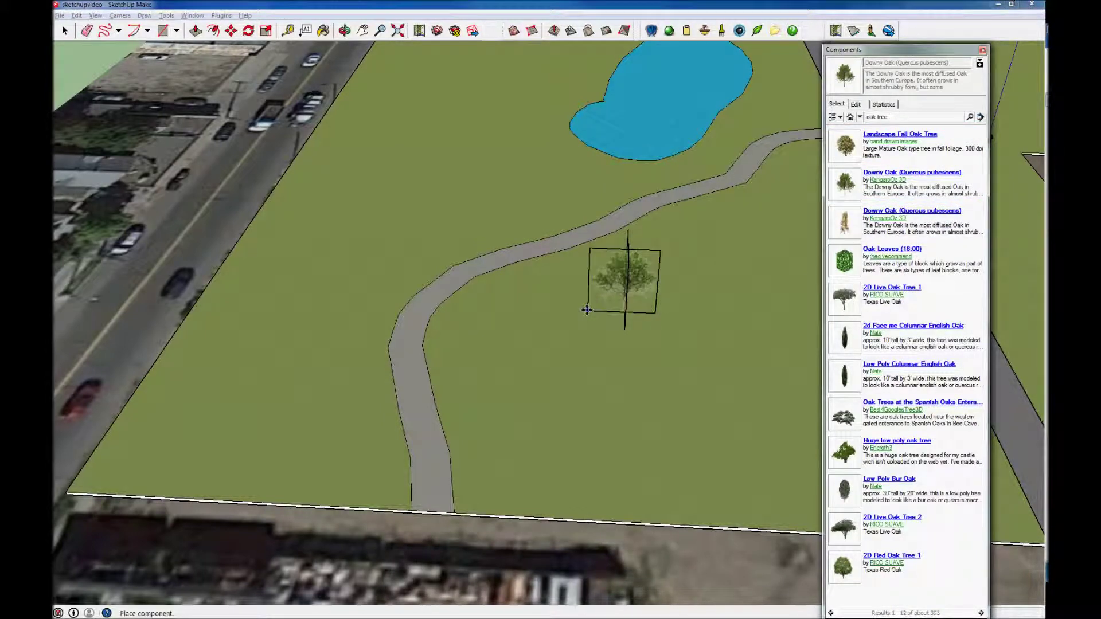
pyautogui.click(613, 359)
pyautogui.press('m')
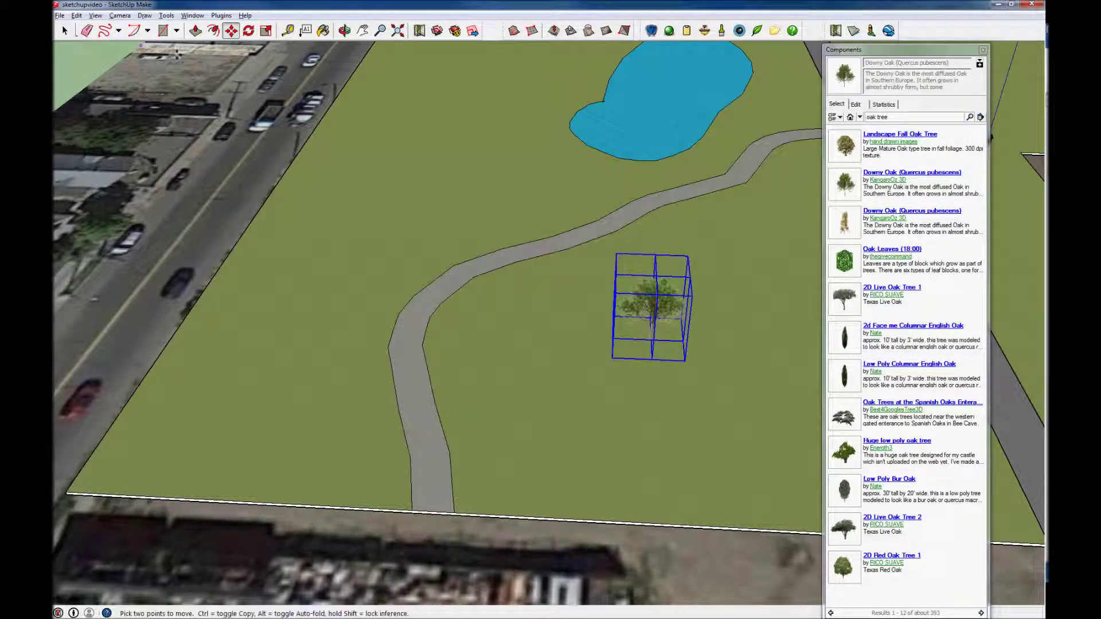
# Orbit the view around the park and deselect the Downy Oak
pyautogui.click(345, 31)
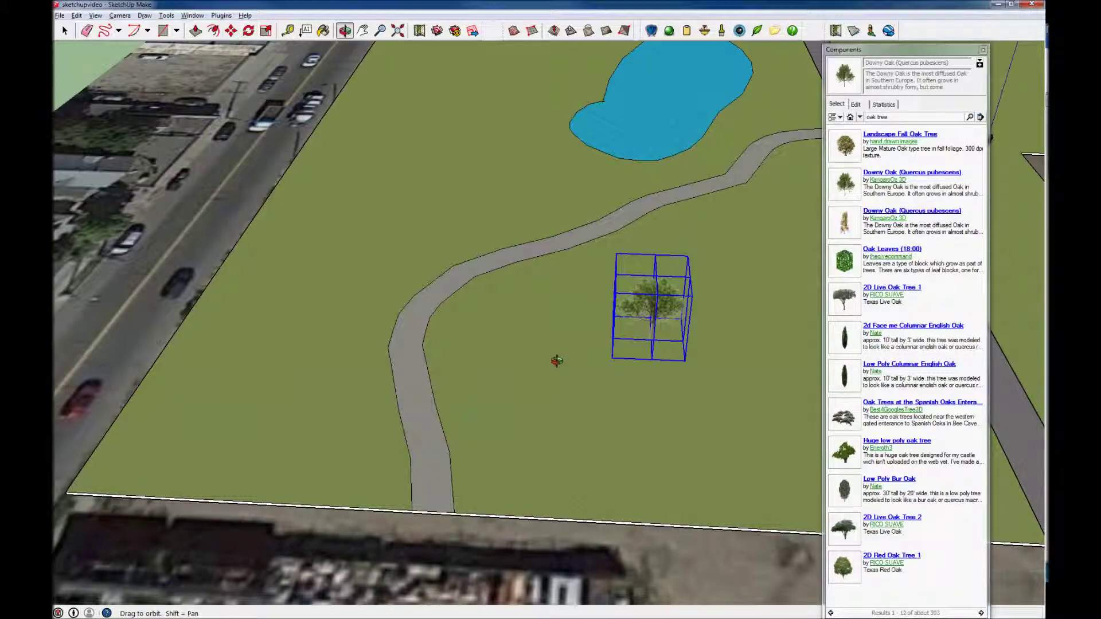
pyautogui.moveTo(557, 360)
pyautogui.mouseDown()
pyautogui.moveTo(454, 376)
pyautogui.moveTo(149, 291)
pyautogui.moveTo(509, 435)
pyautogui.moveTo(546, 432)
pyautogui.moveTo(550, 346)
pyautogui.mouseUp()
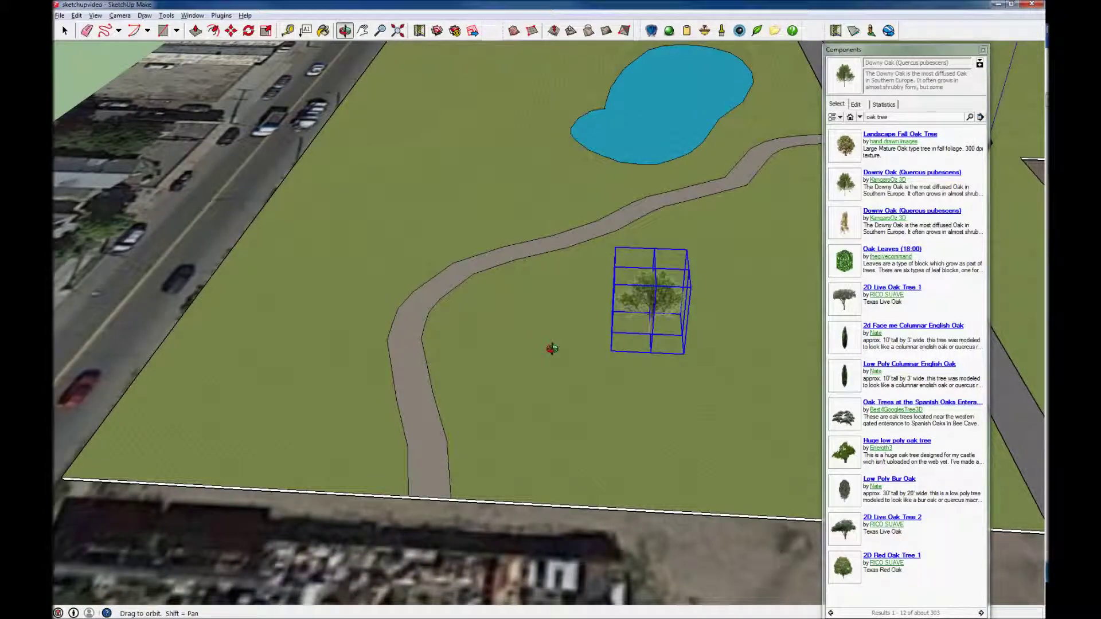
pyautogui.click(64, 30)
pyautogui.click(340, 201)
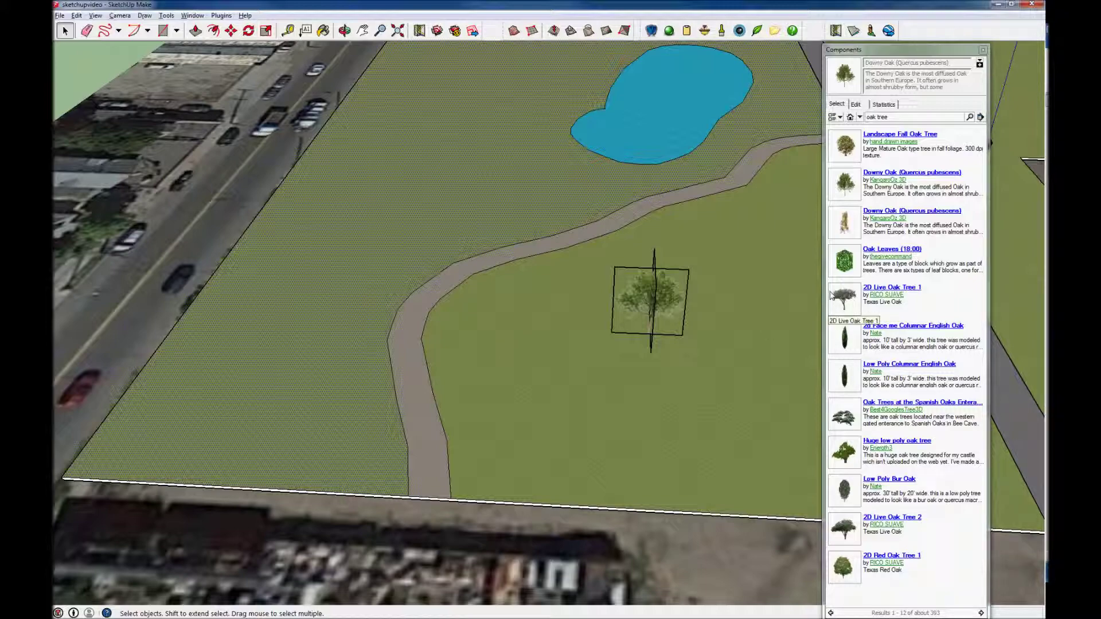
# Place the second Downy Oak across the path and scale it up to full tree size
pyautogui.click(850, 230)
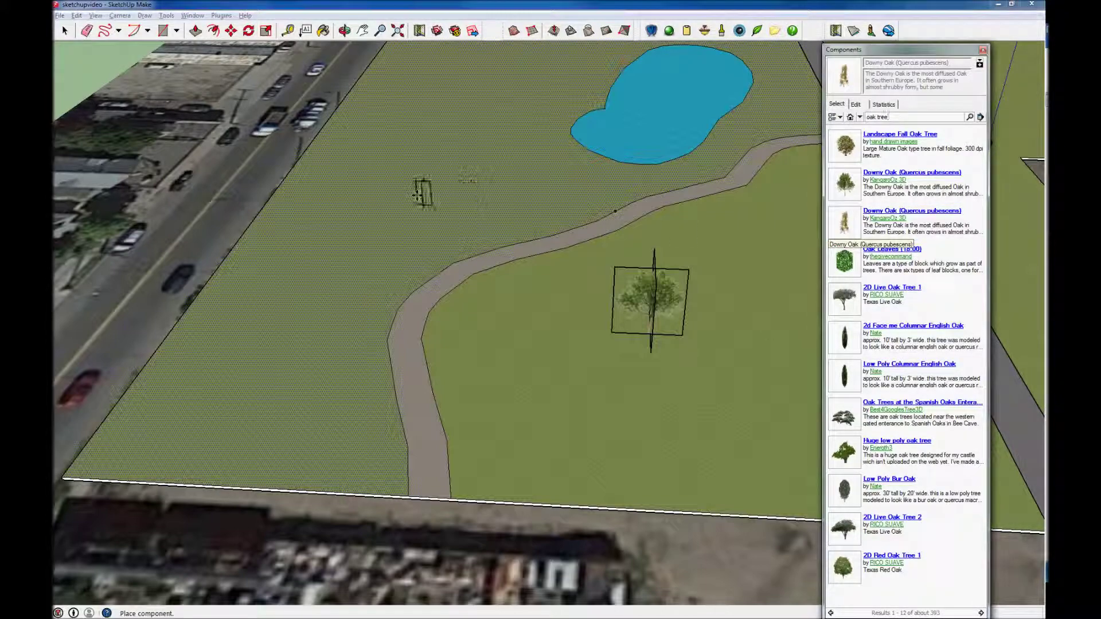
pyautogui.click(471, 228)
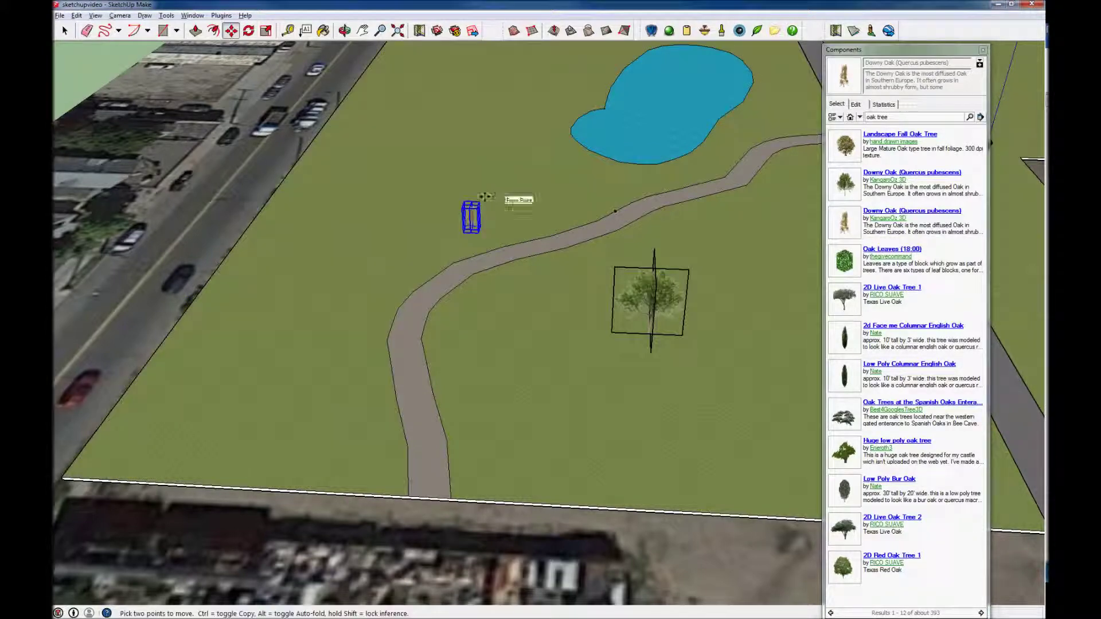
pyautogui.scroll(2, 551, 233)
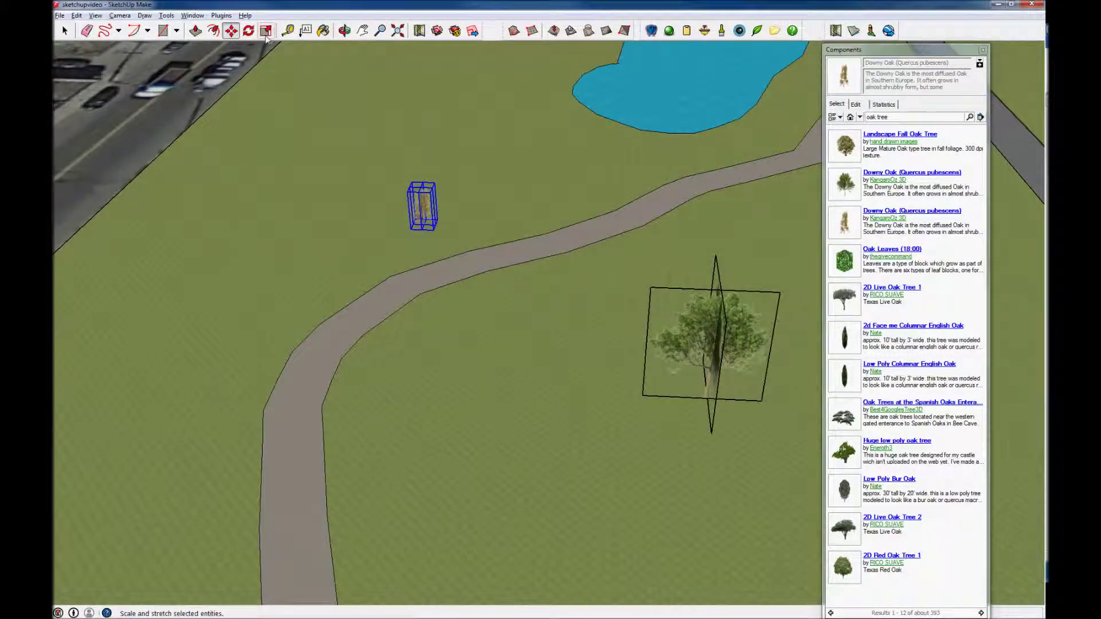
pyautogui.click(266, 31)
pyautogui.moveTo(434, 179); pyautogui.dragTo(503, 111)
pyautogui.click(64, 31)
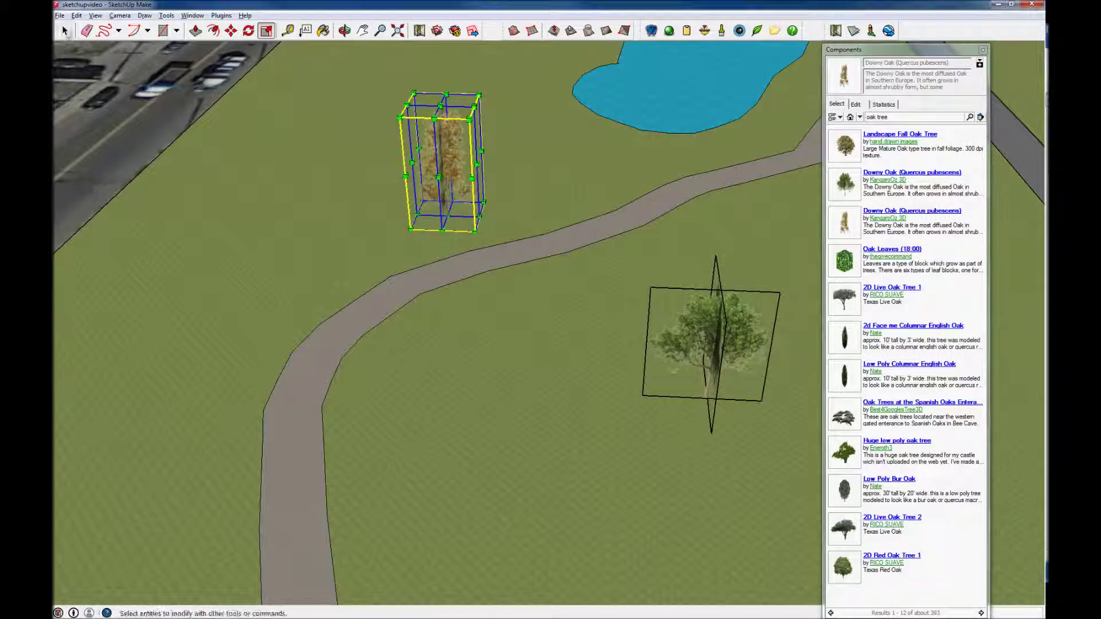
pyautogui.click(287, 211)
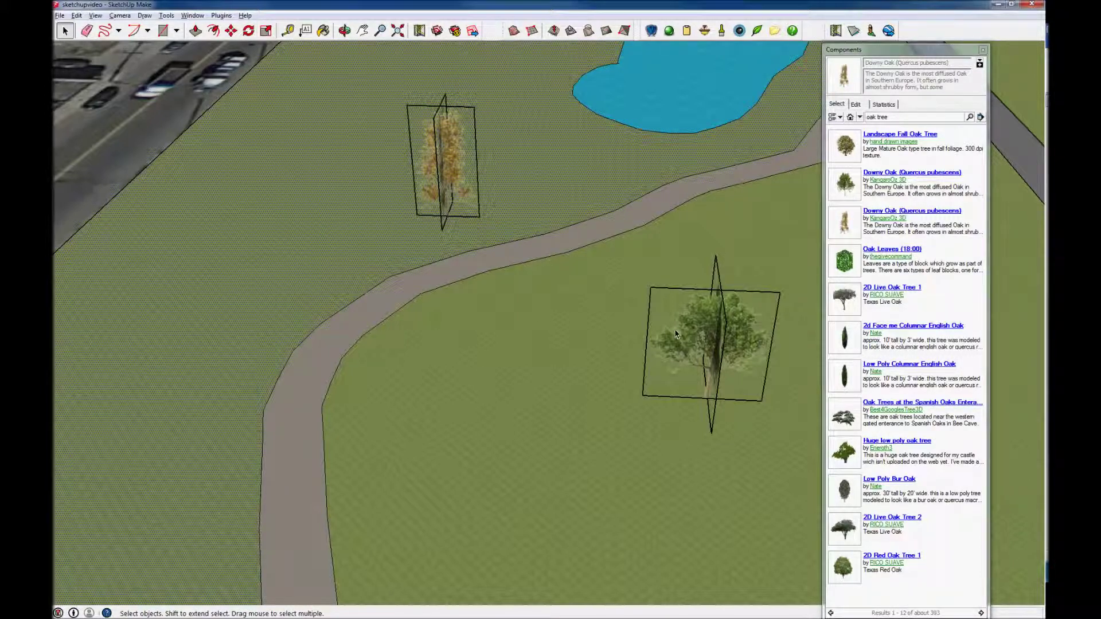
pyautogui.scroll(-2, 679, 338)
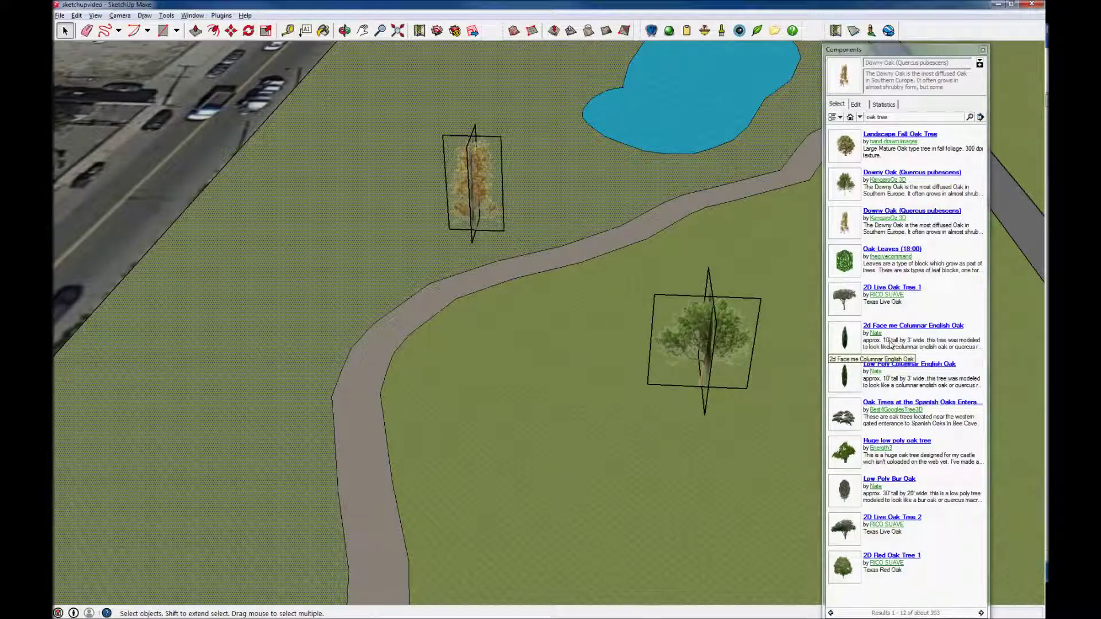
# Place the Huge low poly oak tree near the street and scale it down
pyautogui.click(849, 452)
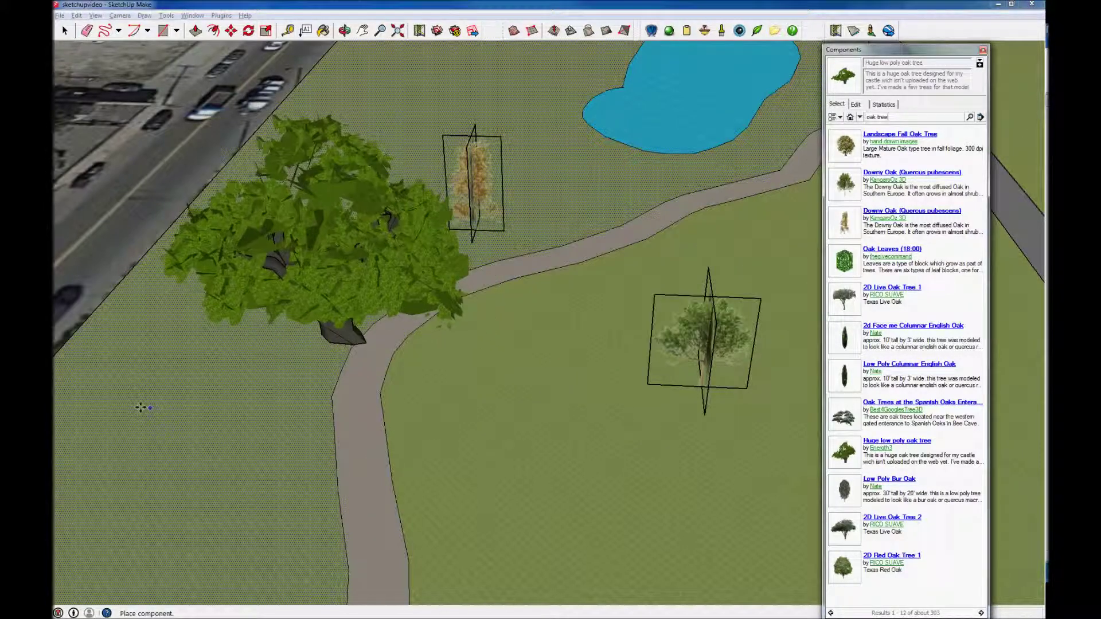
pyautogui.click(140, 376)
pyautogui.press('m')
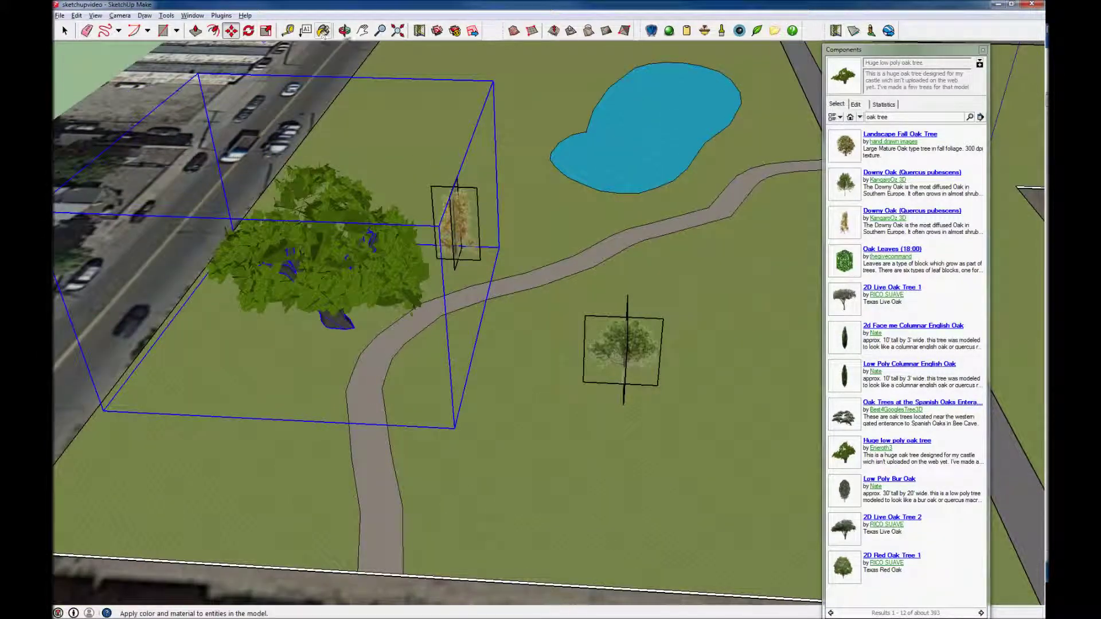
pyautogui.click(266, 30)
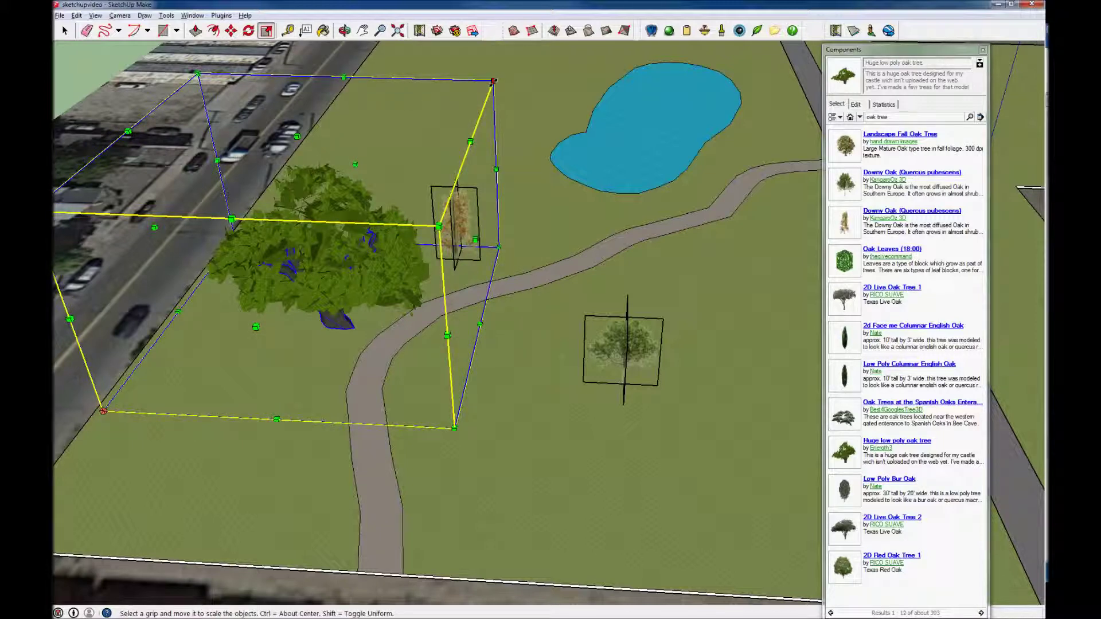
pyautogui.moveTo(493, 81); pyautogui.dragTo(282, 260)
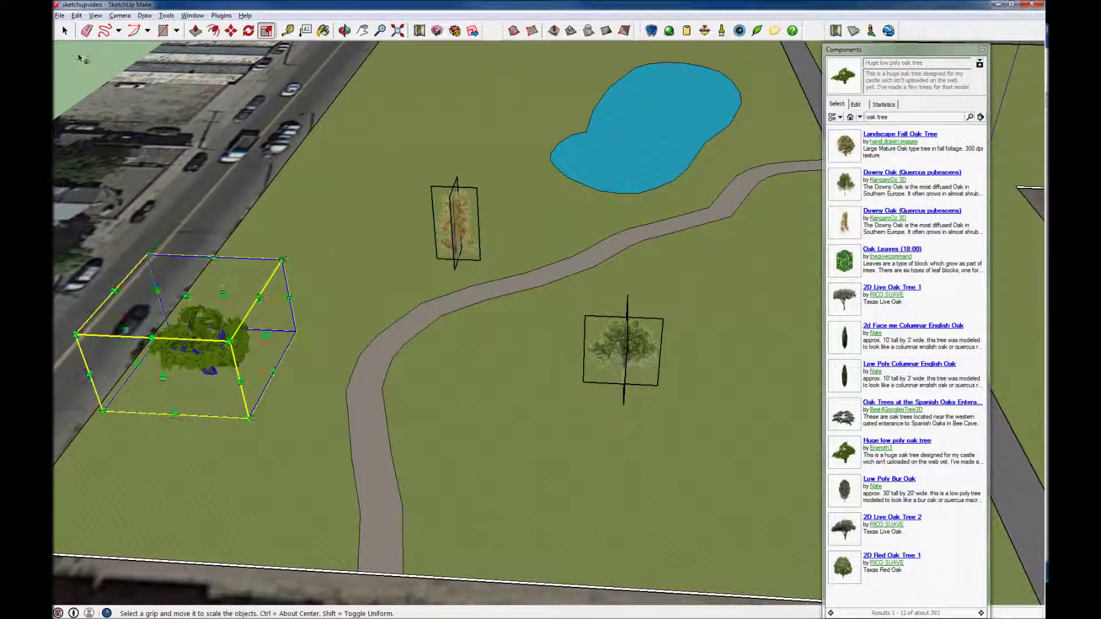
pyautogui.click(64, 30)
pyautogui.click(319, 250)
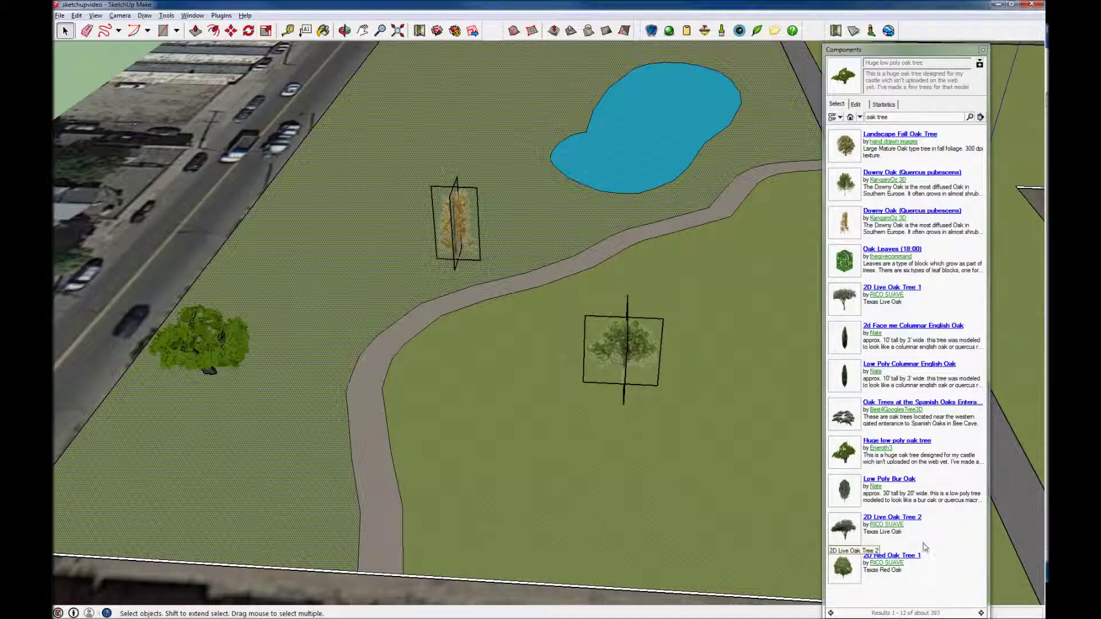
# Place the Low Poly Bur Oak inside the path's bend, then orbit for a higher view
pyautogui.click(846, 490)
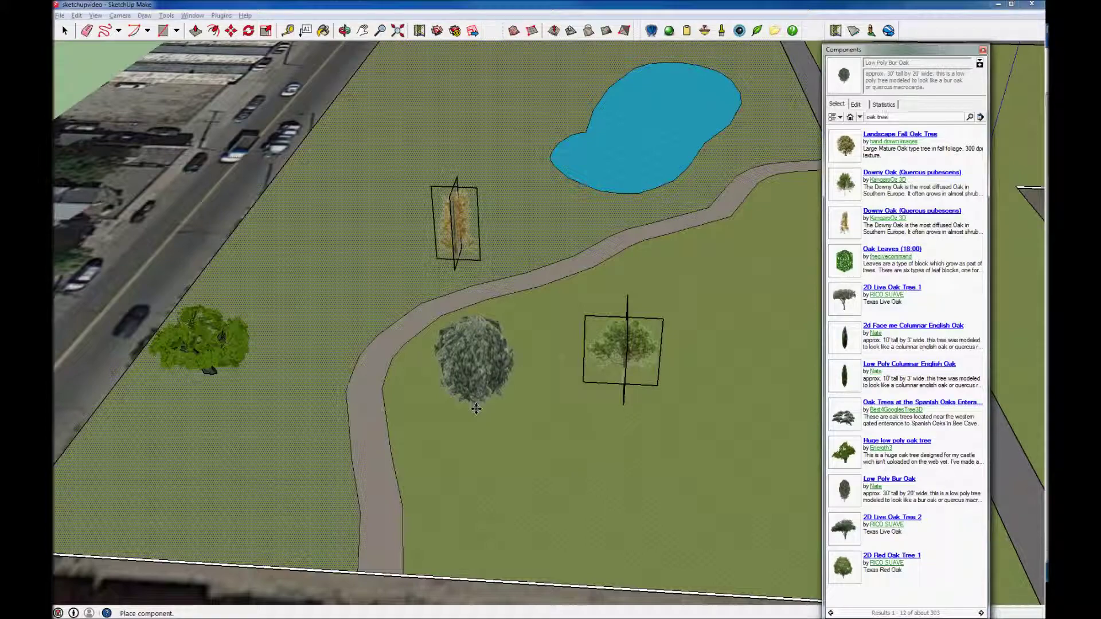
pyautogui.click(485, 427)
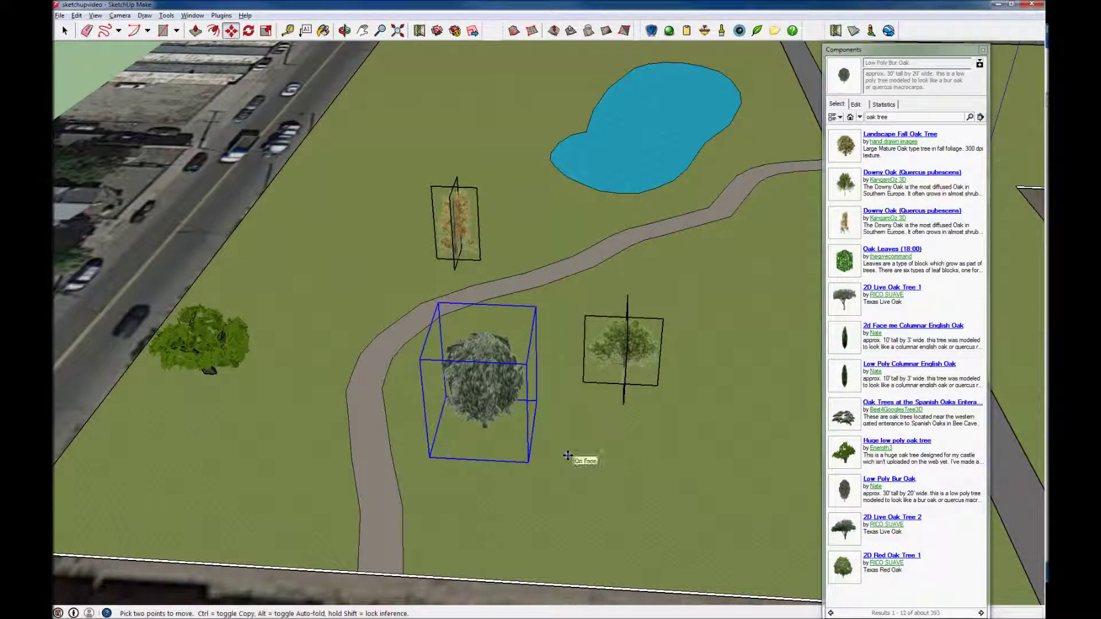
pyautogui.click(345, 31)
pyautogui.moveTo(585, 278); pyautogui.dragTo(530, 391)
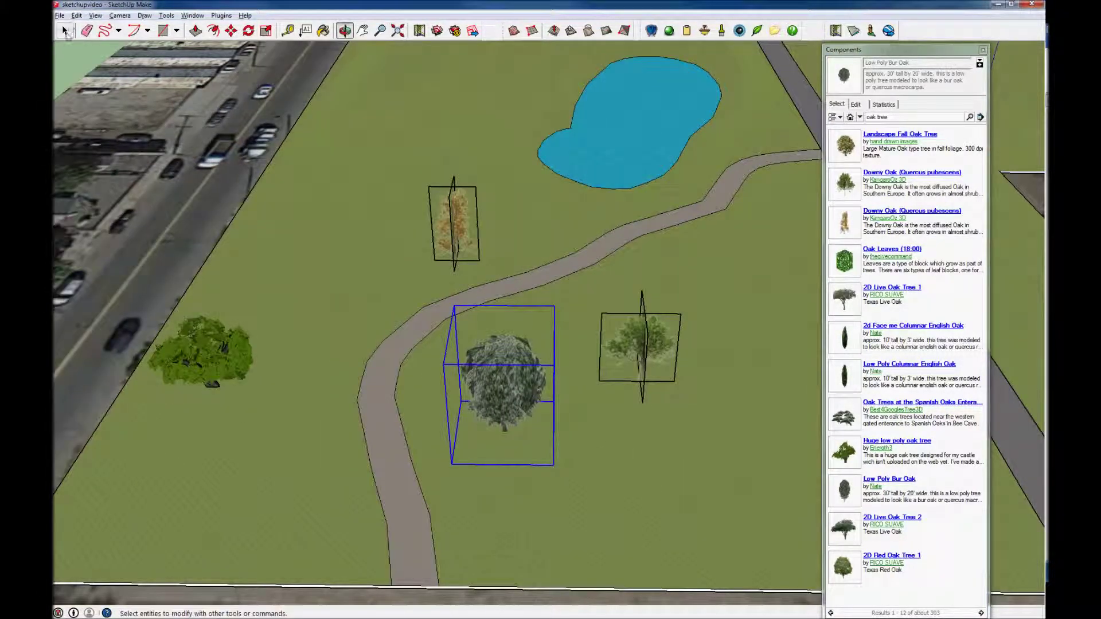
pyautogui.click(65, 30)
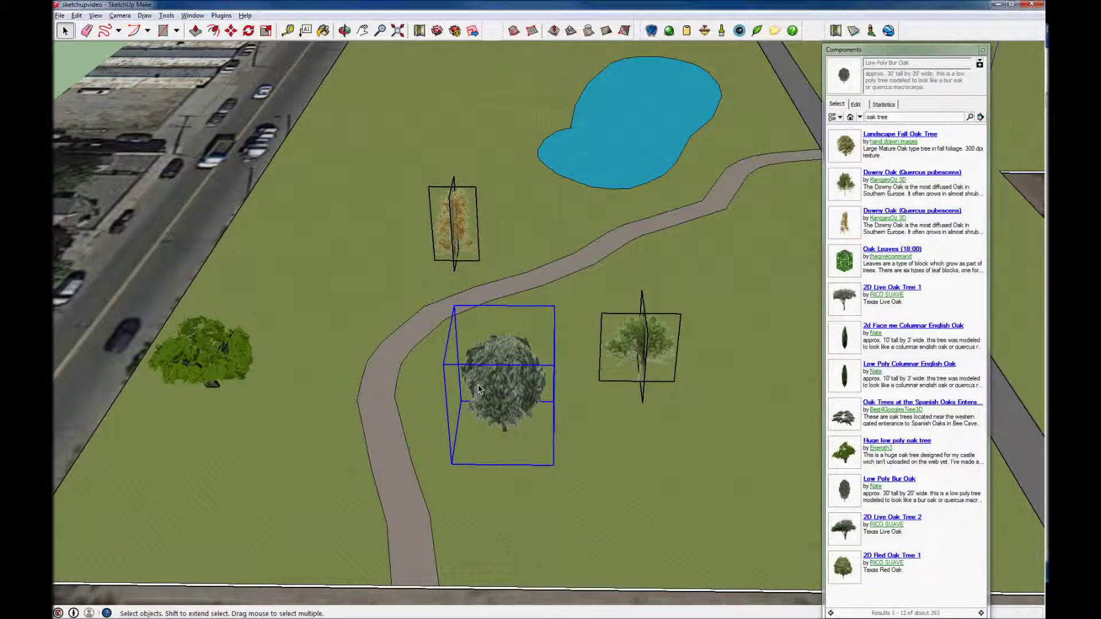
# Copy the Bur Oak to the upper lawn, the pond's top and the pond's lower edge
pyautogui.press('m')
pyautogui.press('ctrl')
pyautogui.click(502, 261)
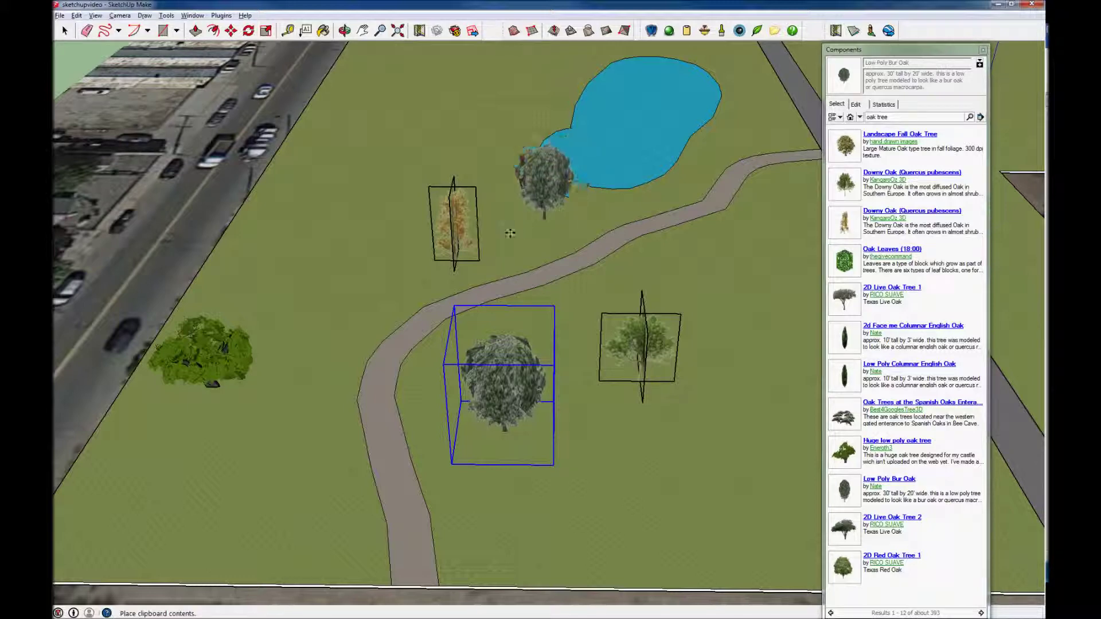
pyautogui.click(536, 124)
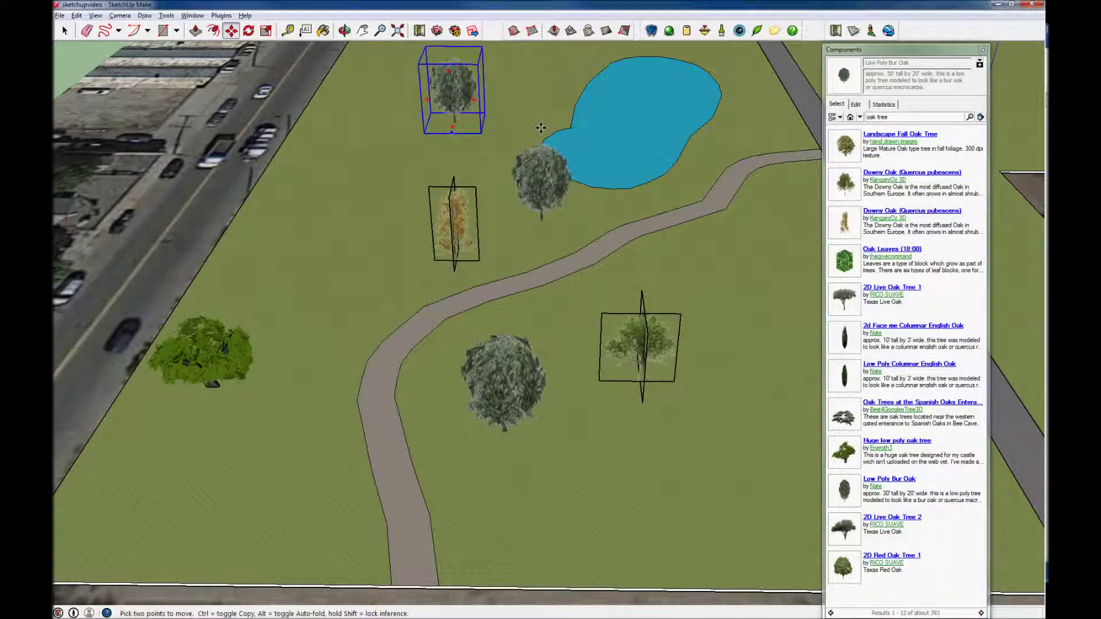
pyautogui.press('m')
pyautogui.press('ctrl')
pyautogui.click(427, 126)
pyautogui.click(532, 117)
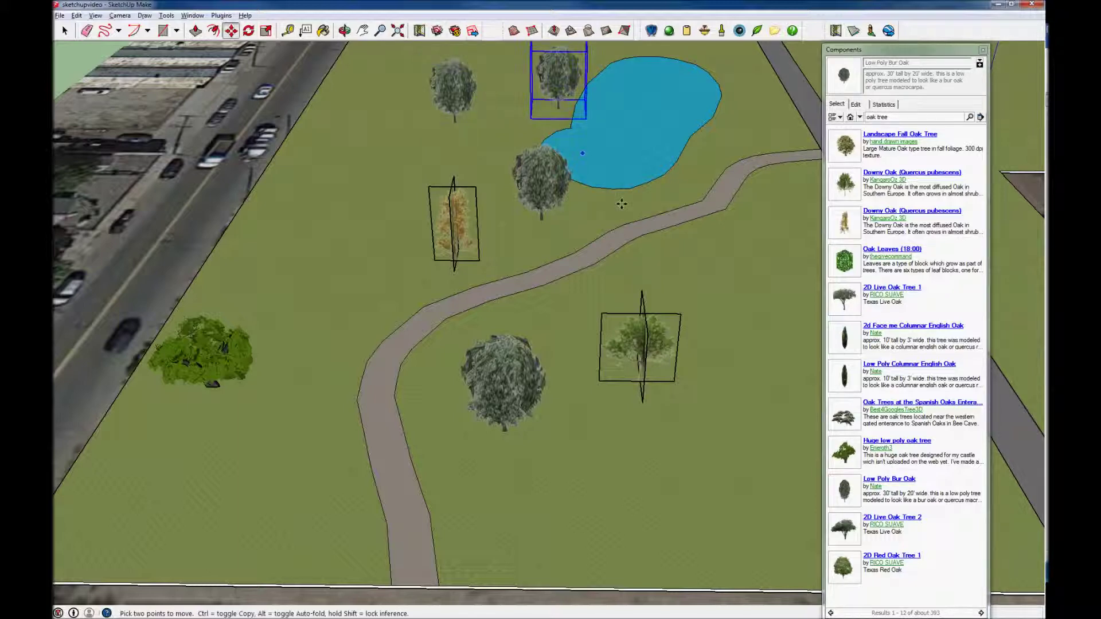
pyautogui.press('ctrl')
pyautogui.click(584, 215)
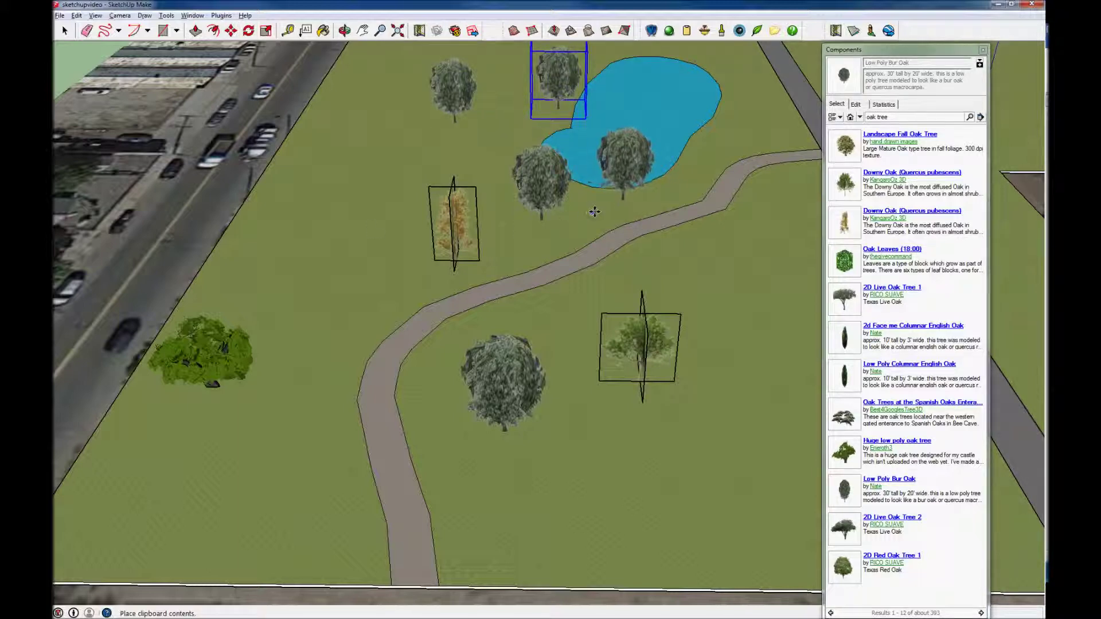
pyautogui.click(650, 295)
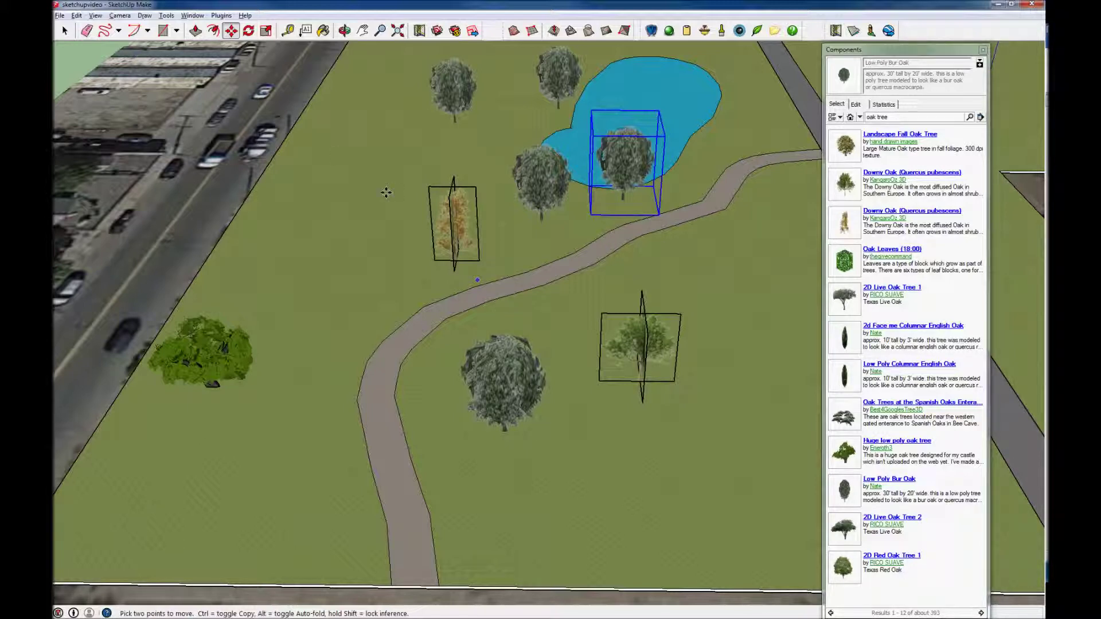
# Scale down the Bur Oak copy standing on the pond's edge
pyautogui.click(266, 31)
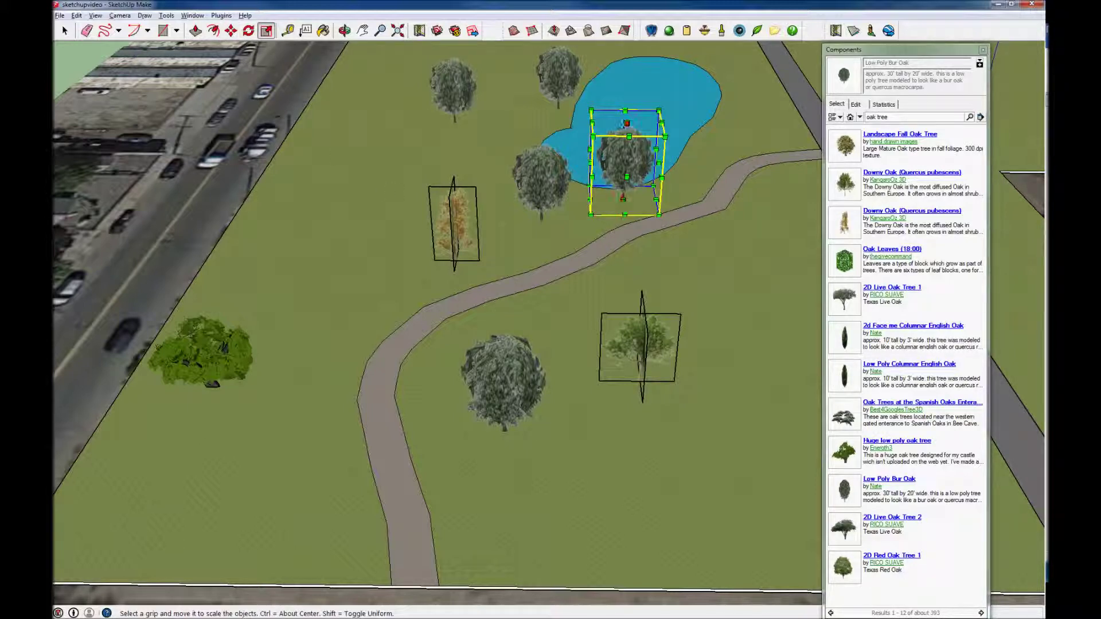
pyautogui.moveTo(592, 136); pyautogui.dragTo(607, 150)
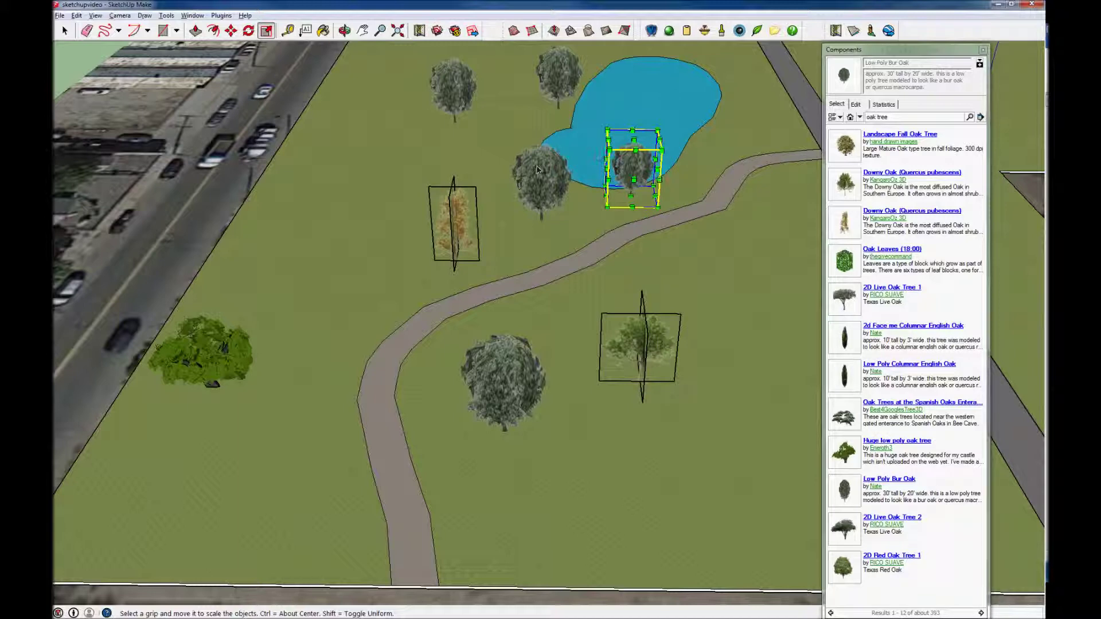
pyautogui.press('space')
pyautogui.click(353, 151)
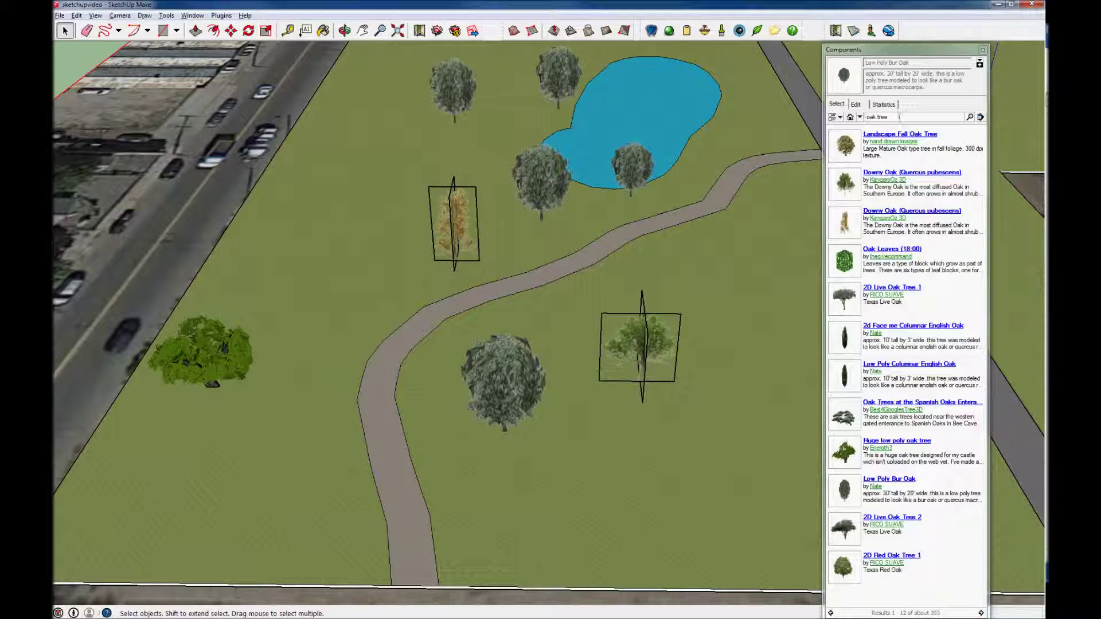
pyautogui.click(899, 117)
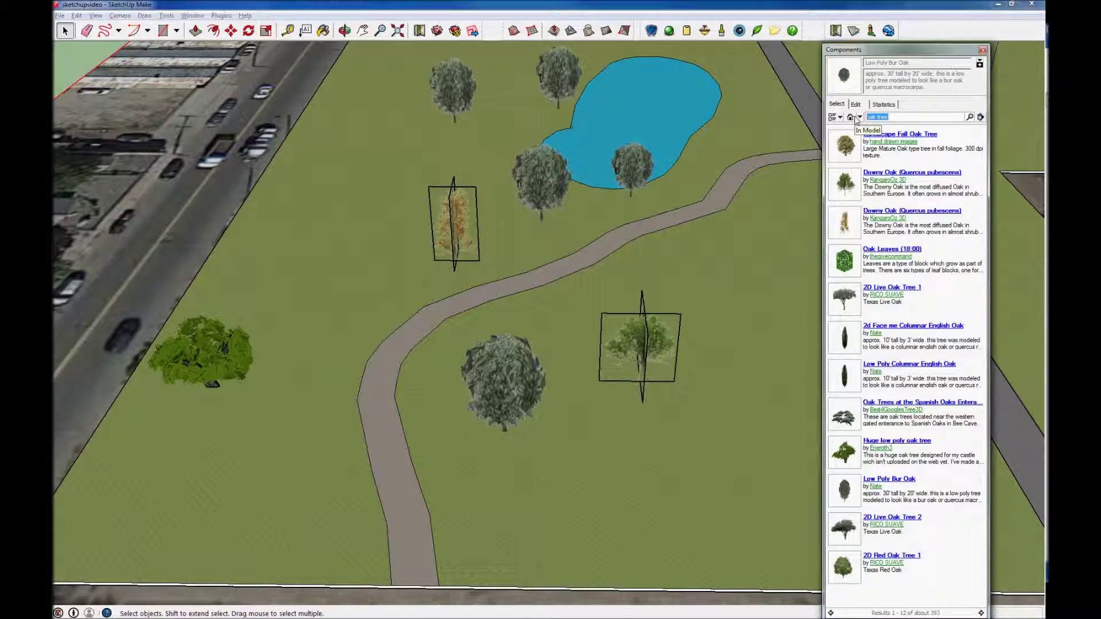
# Search the components for 'street light', correcting the misspelled 'stree light' query
pyautogui.write('stree light')
pyautogui.press('Return')
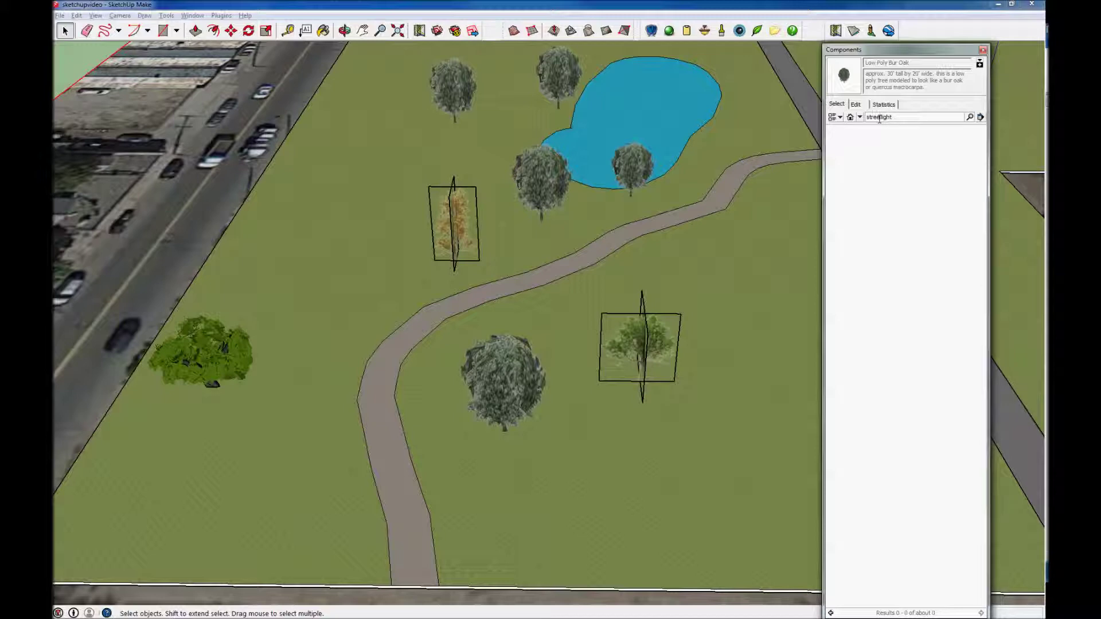
pyautogui.write('t')
pyautogui.press('Return')
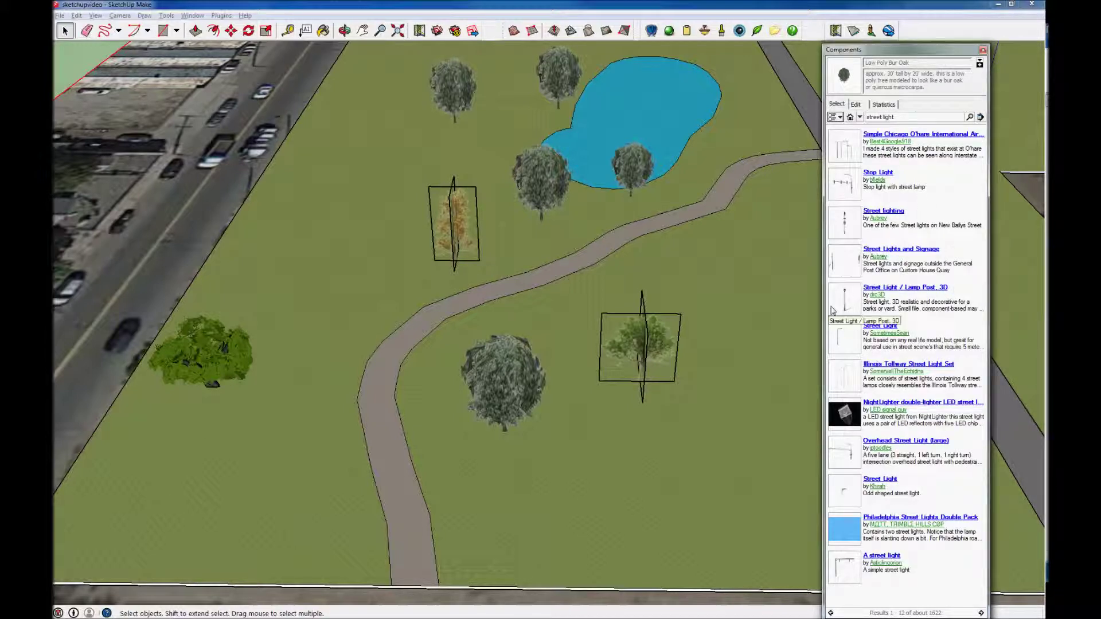
# Preview the Street Light / Lamp Post, 3D model, then load it for placing
pyautogui.click(880, 290)
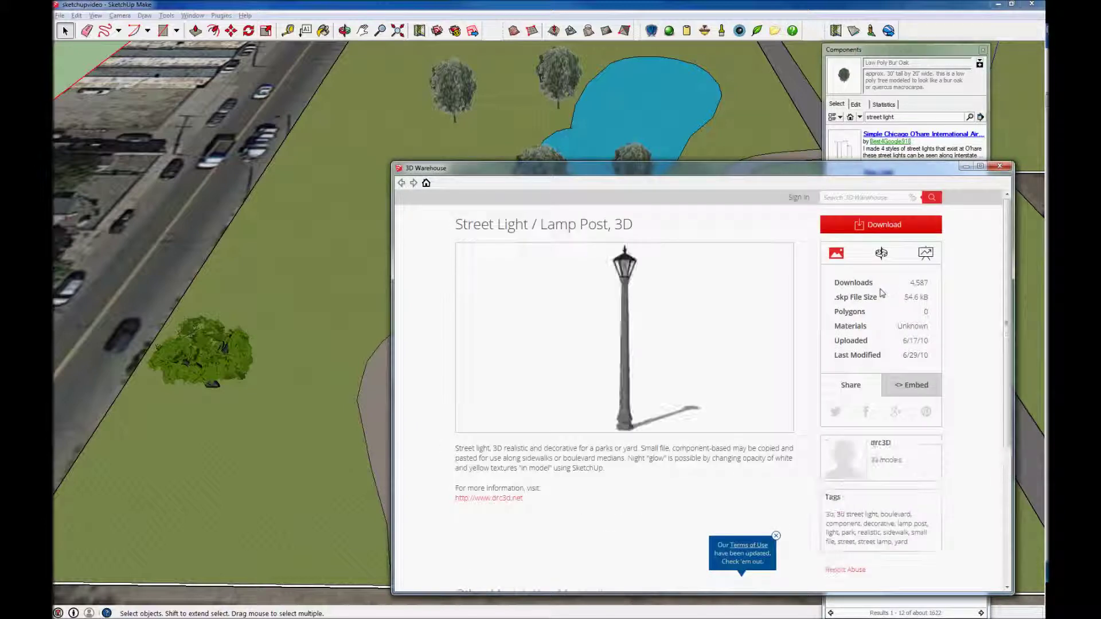
pyautogui.click(1000, 166)
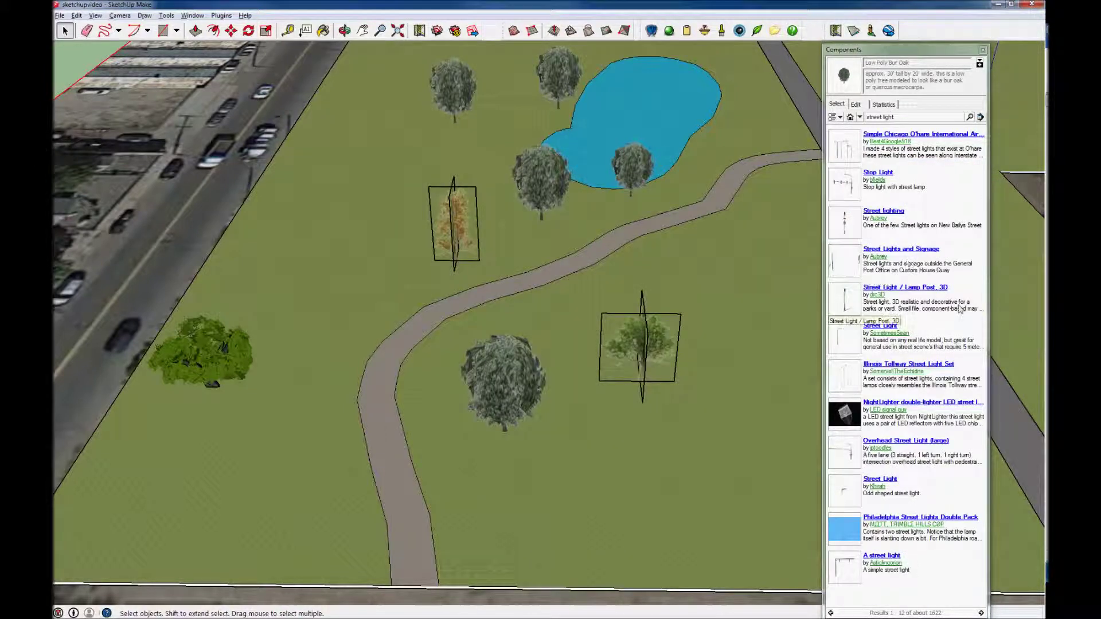
pyautogui.click(846, 298)
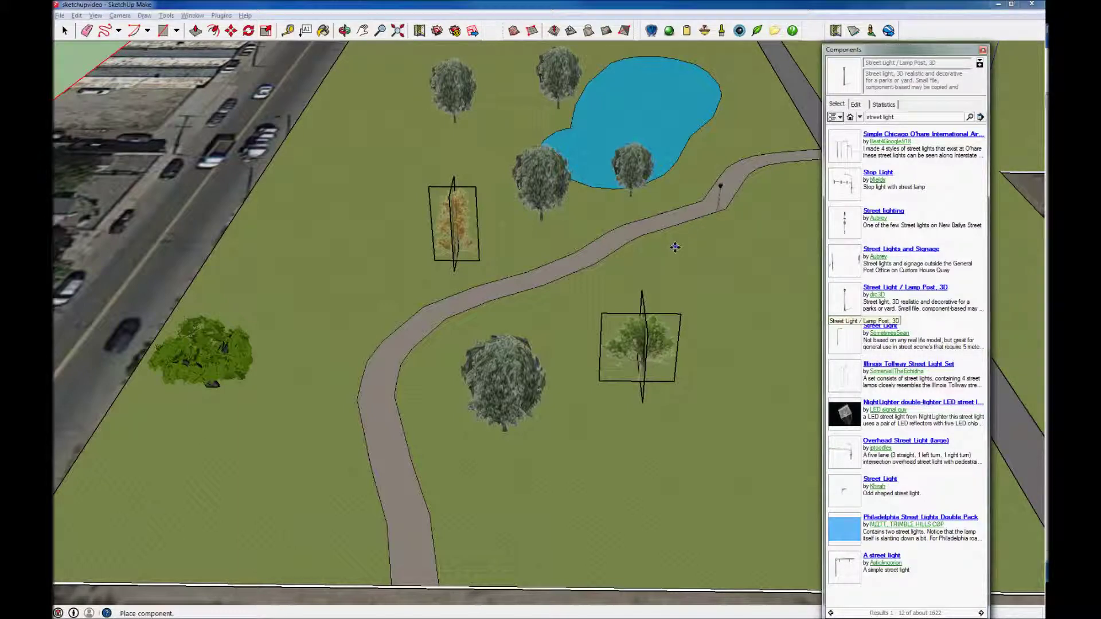
# Place the first street lamp beside the path and tilt the view lower over the park
pyautogui.click(676, 250)
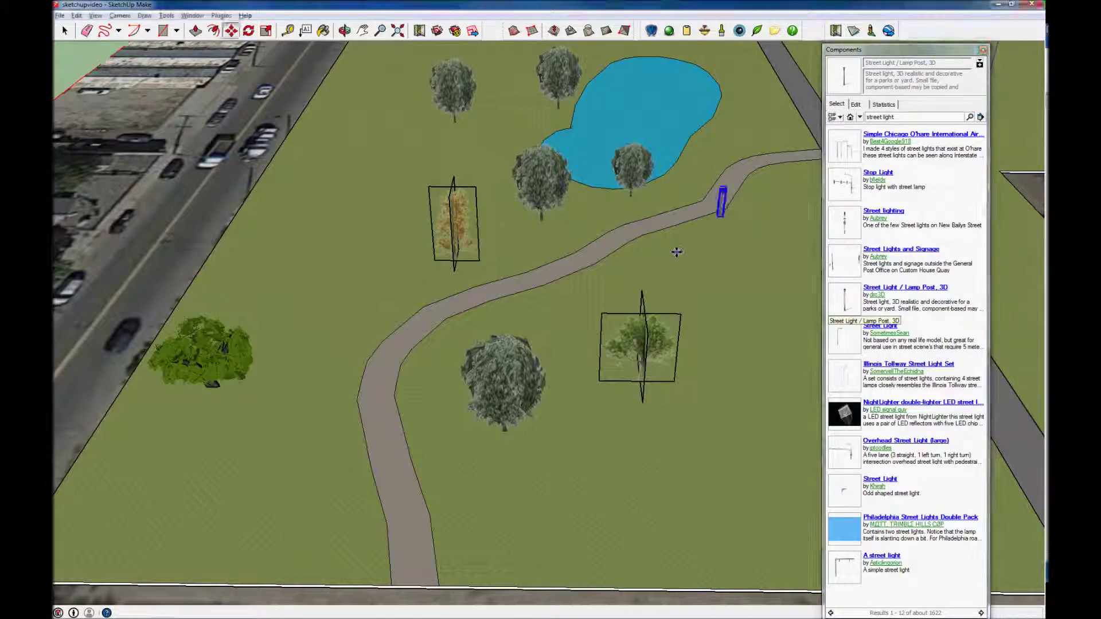
pyautogui.click(344, 30)
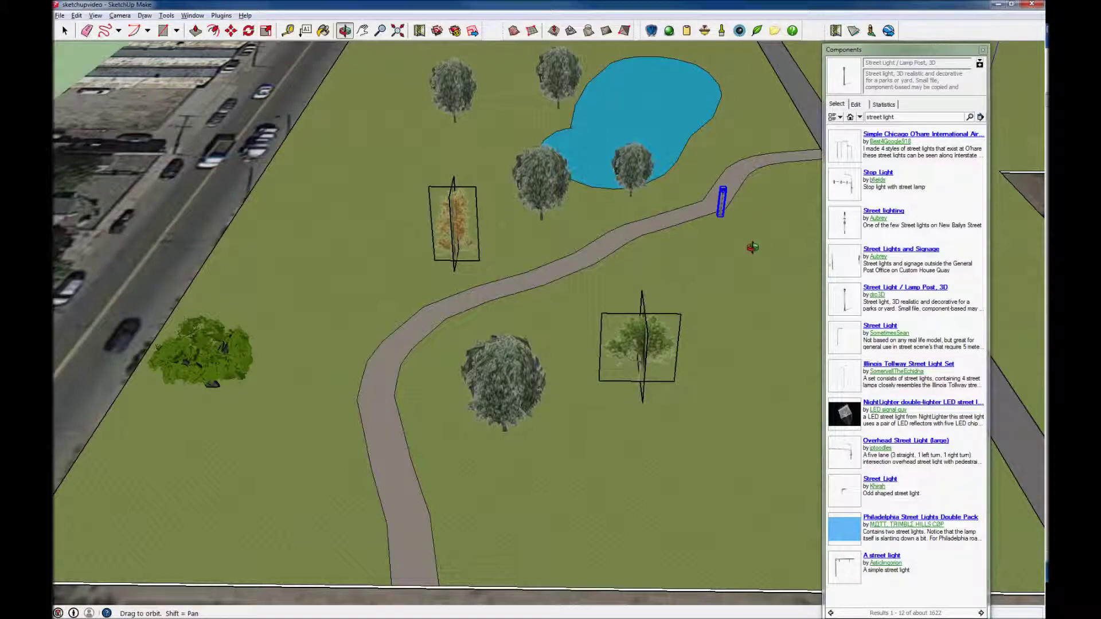
pyautogui.moveTo(752, 246); pyautogui.dragTo(720, 283)
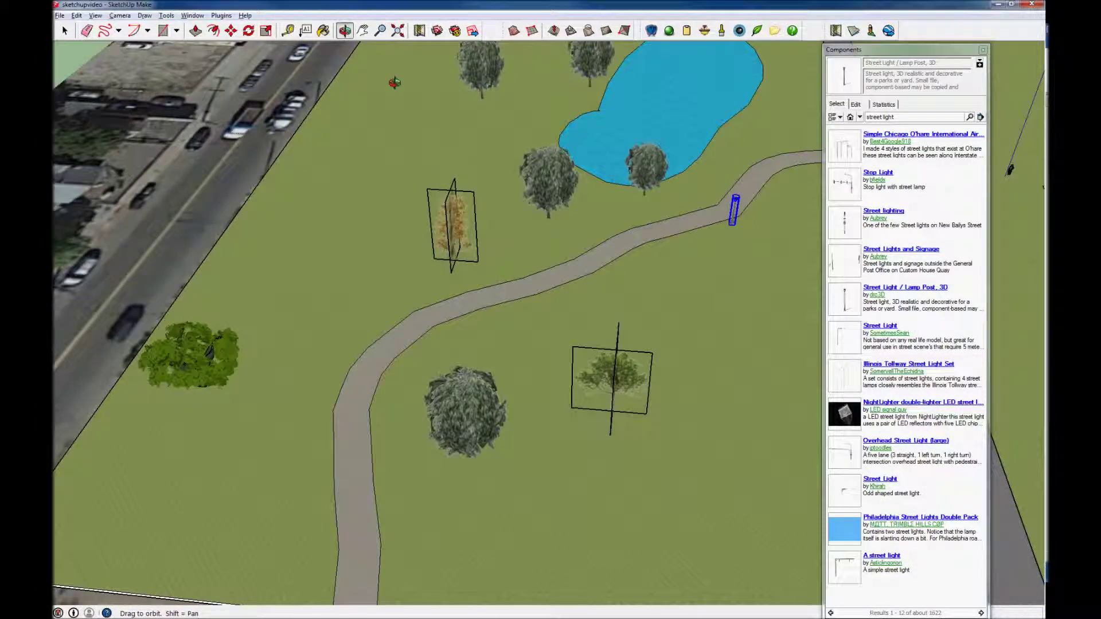
pyautogui.click(66, 32)
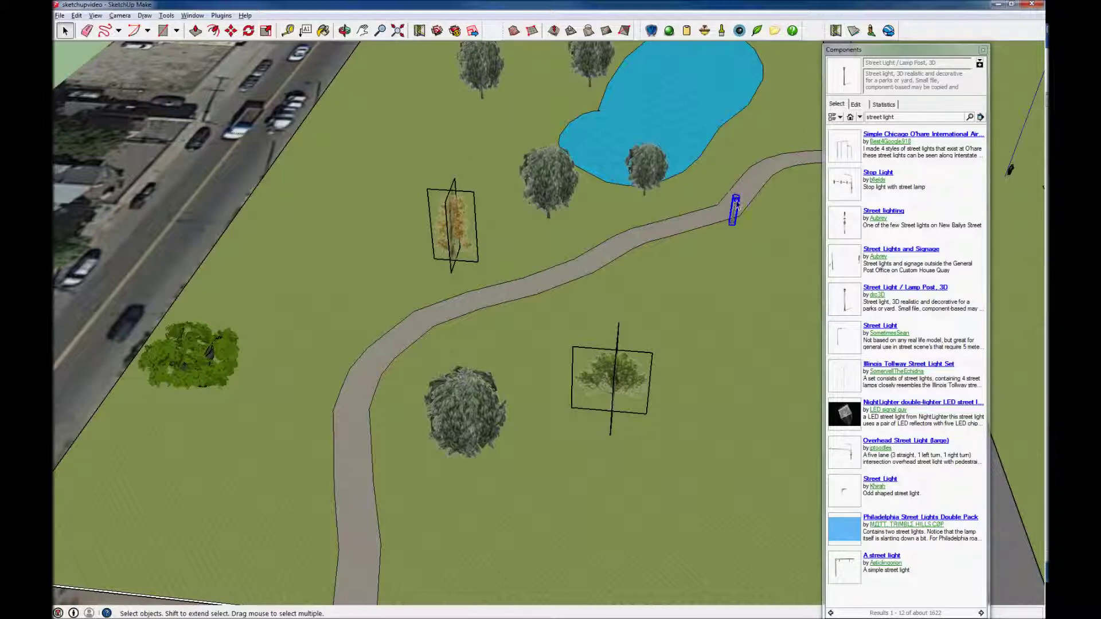
# Copy the lamp and paste three copies at intervals further along the path
pyautogui.hotkey('ctrl', 'c')
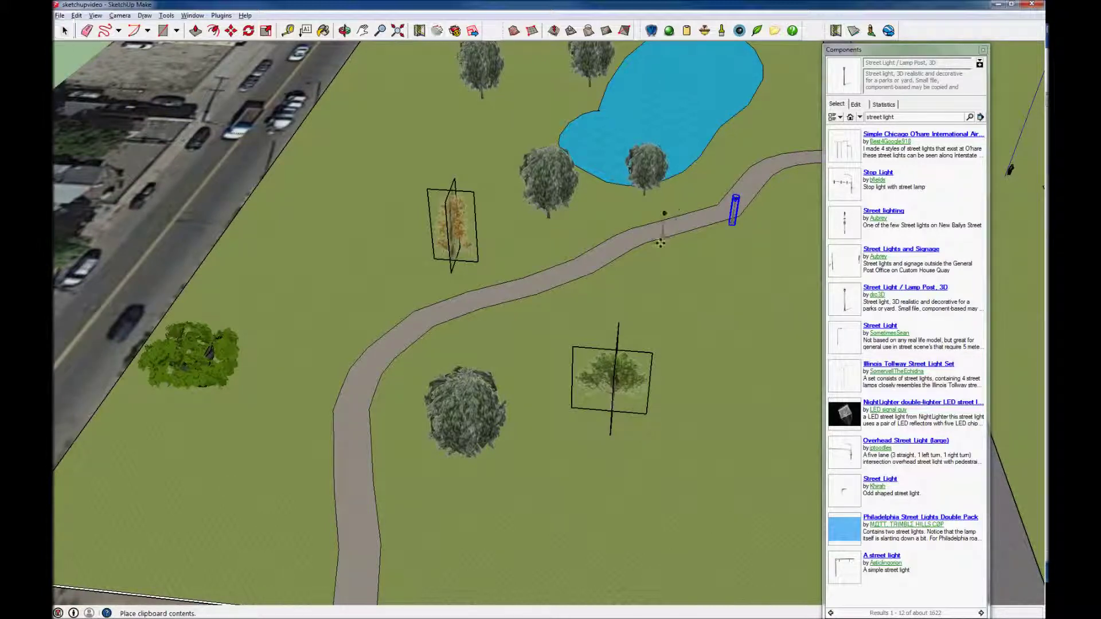
pyautogui.hotkey('ctrl', 'v')
pyautogui.click(662, 230)
pyautogui.hotkey('ctrl', 'v')
pyautogui.click(617, 263)
pyautogui.hotkey('ctrl', 'v')
pyautogui.click(559, 291)
# Paste two more lamps down the path to make six, then clear the selection
pyautogui.hotkey('ctrl', 'v')
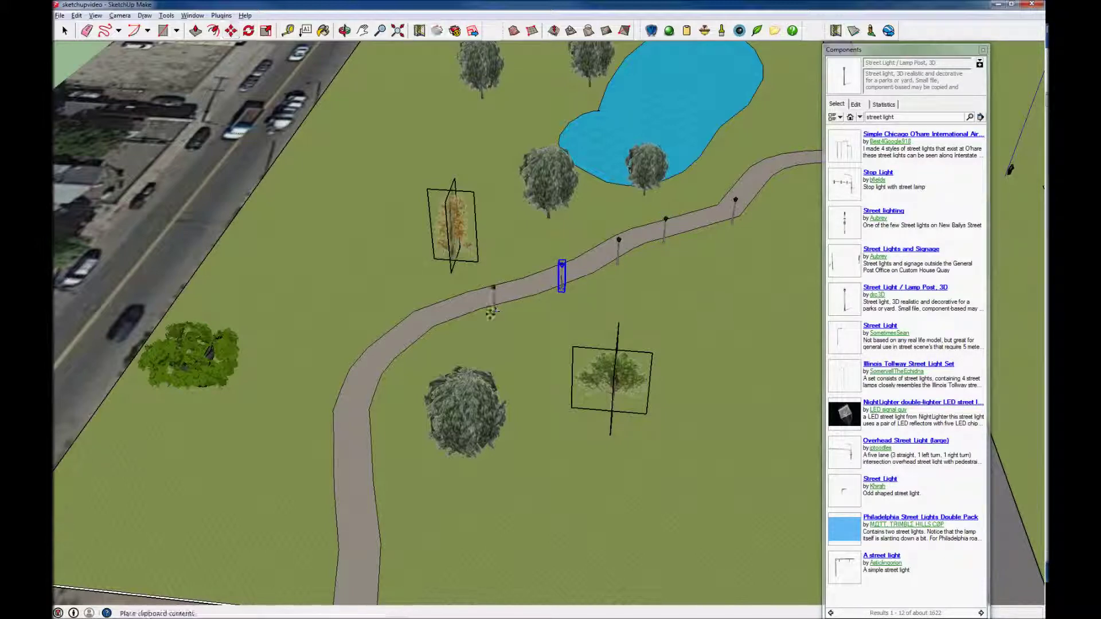
pyautogui.click(496, 312)
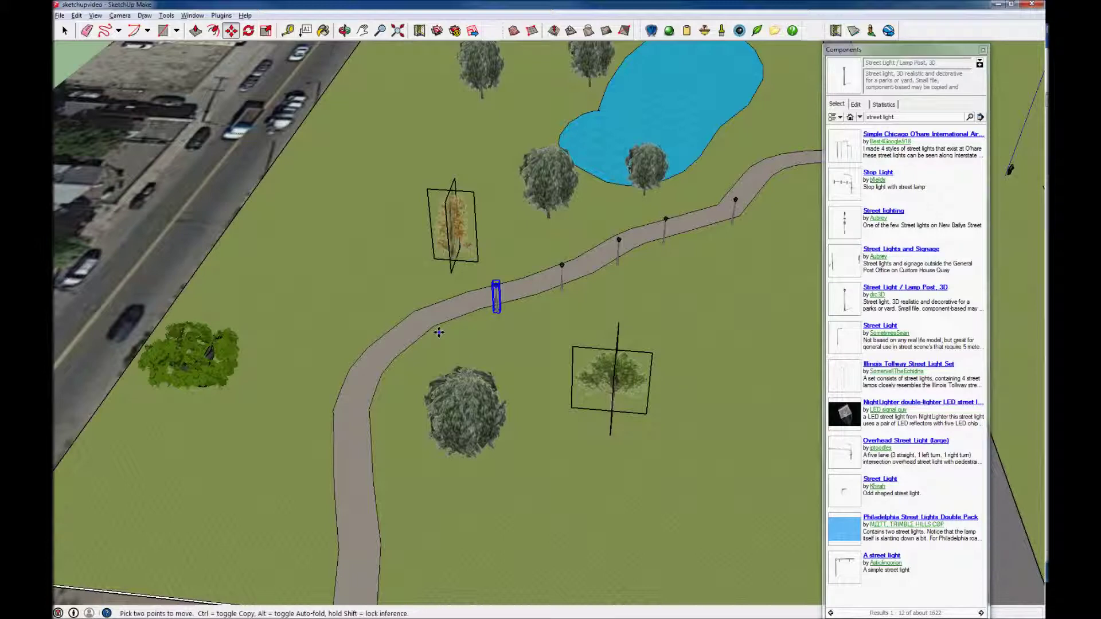
pyautogui.hotkey('ctrl', 'v')
pyautogui.click(440, 332)
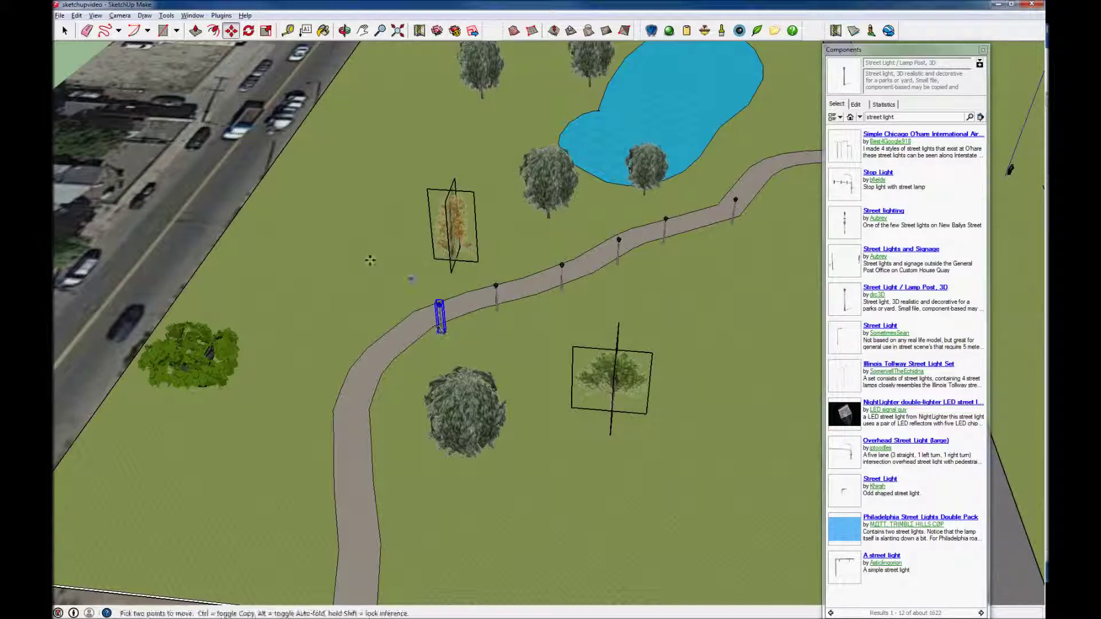
pyautogui.press('space')
pyautogui.click(241, 193)
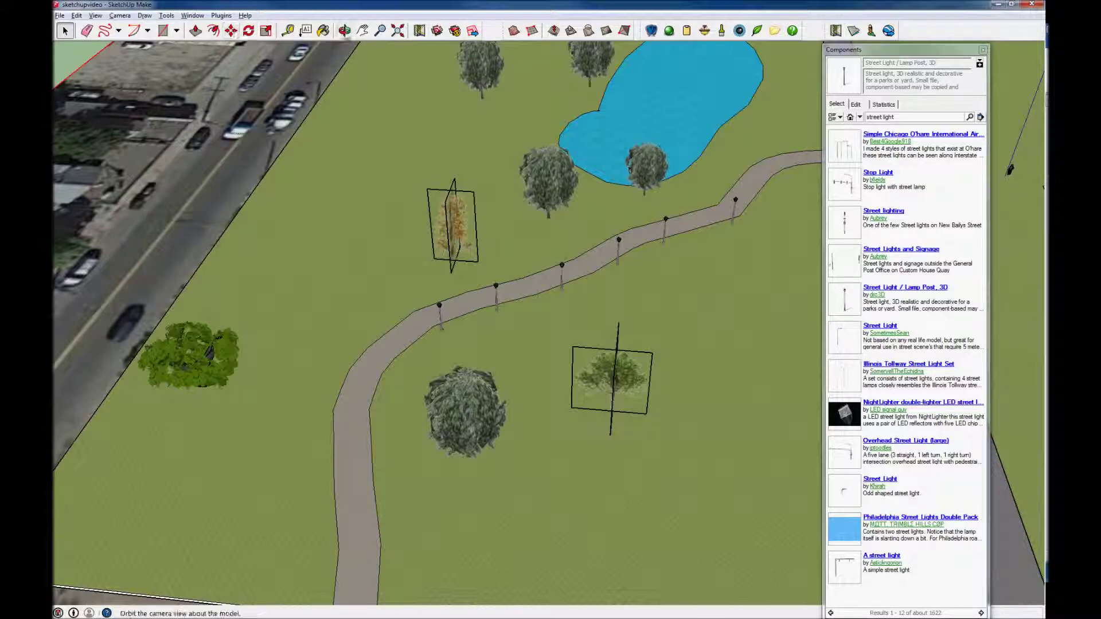
pyautogui.click(345, 31)
# Pan the view over to the road and search the Components panel for 'car'
pyautogui.click(362, 32)
pyautogui.moveTo(696, 192); pyautogui.dragTo(353, 189)
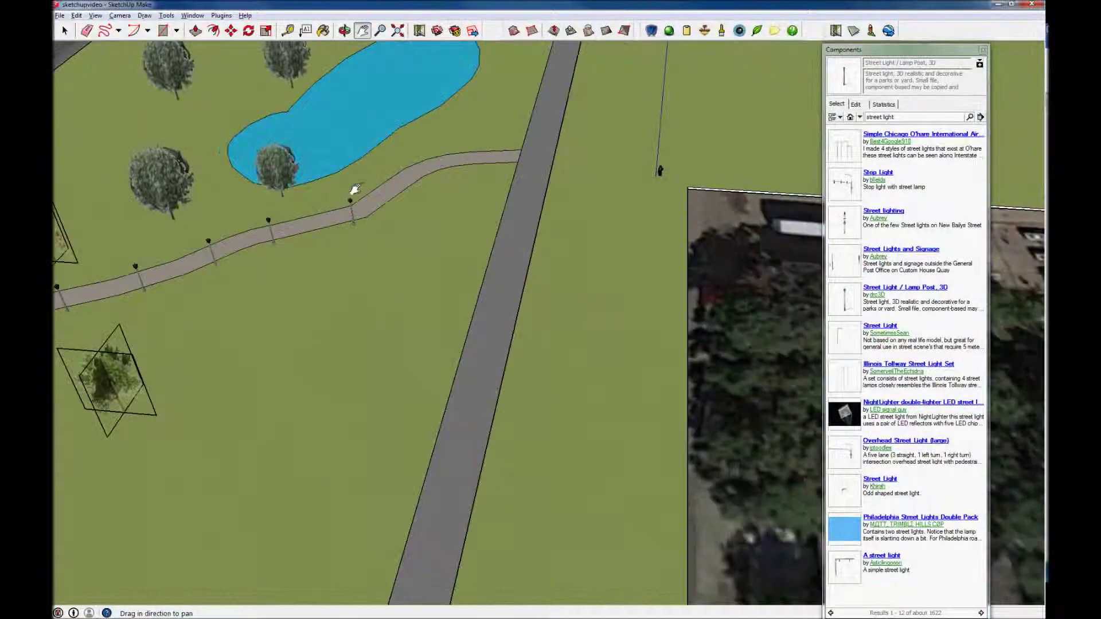
pyautogui.click(896, 117)
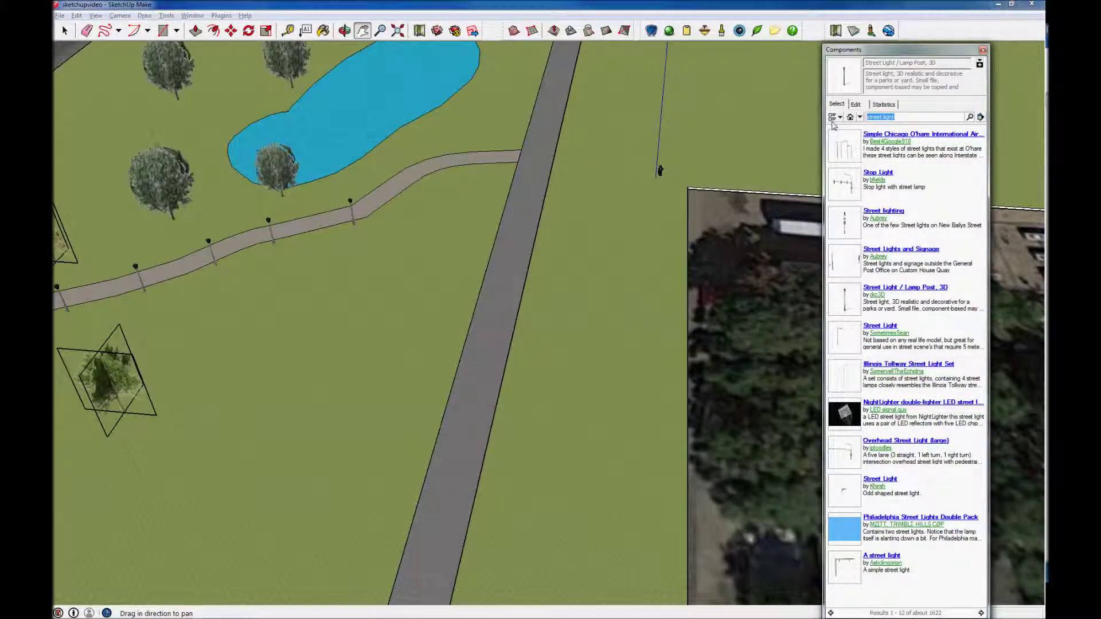
pyautogui.write('car')
pyautogui.press('Return')
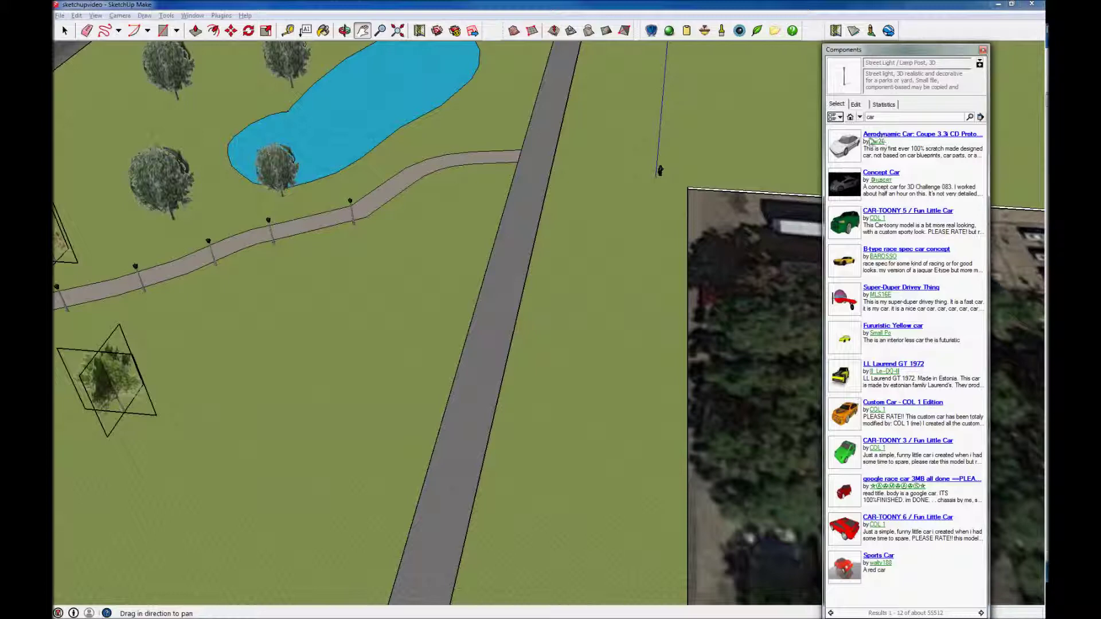
# Preview the Aerodynamic Car: Coupe 3.3i CD Prototype and load it for placing
pyautogui.click(876, 136)
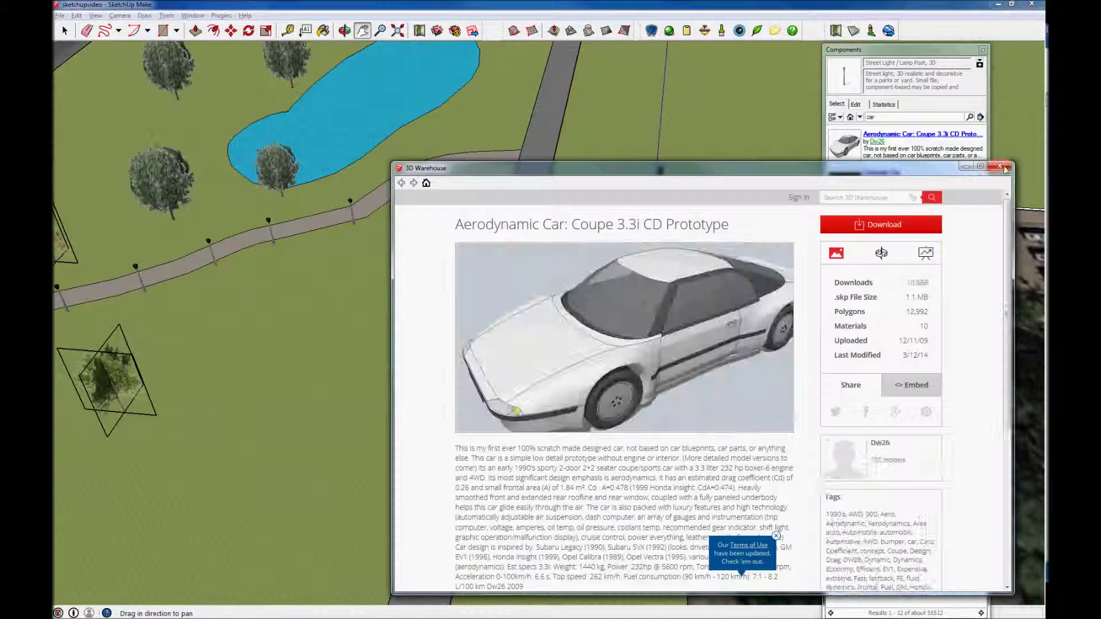
pyautogui.click(1000, 168)
pyautogui.click(844, 145)
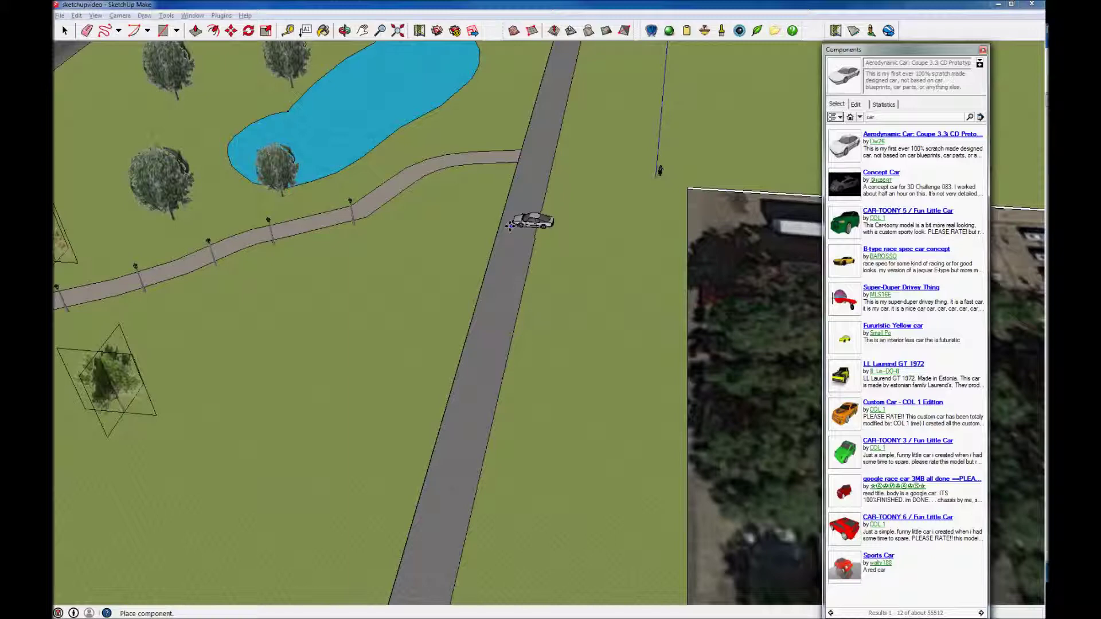
# Place the Aerodynamic Car on the road and rotate it to run along the road
pyautogui.click(507, 227)
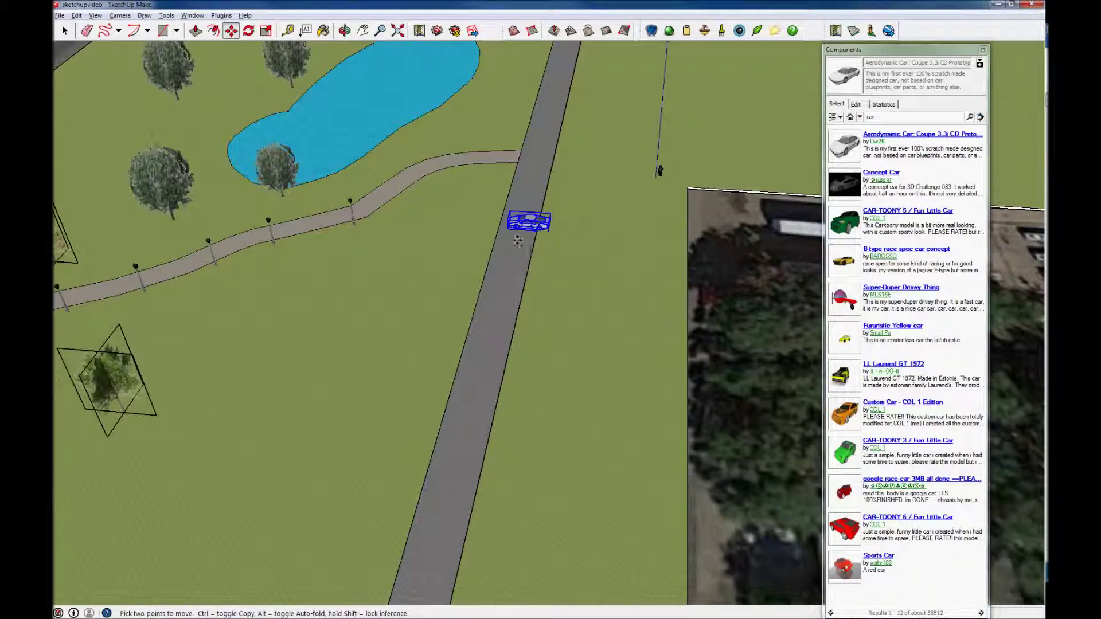
pyautogui.click(249, 31)
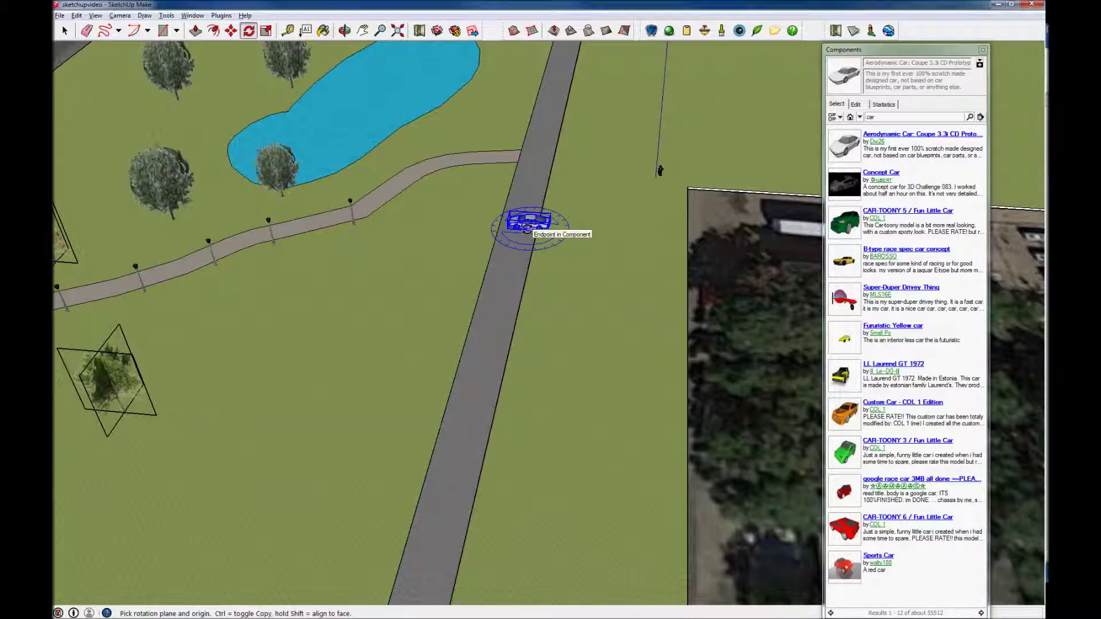
pyautogui.click(526, 228)
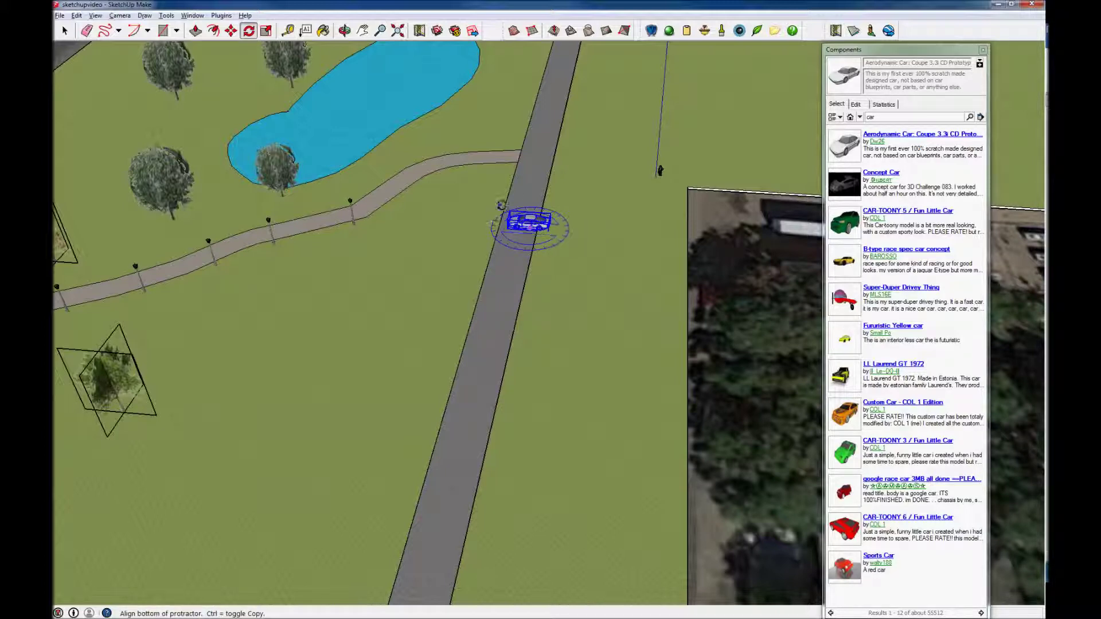
pyautogui.click(525, 205)
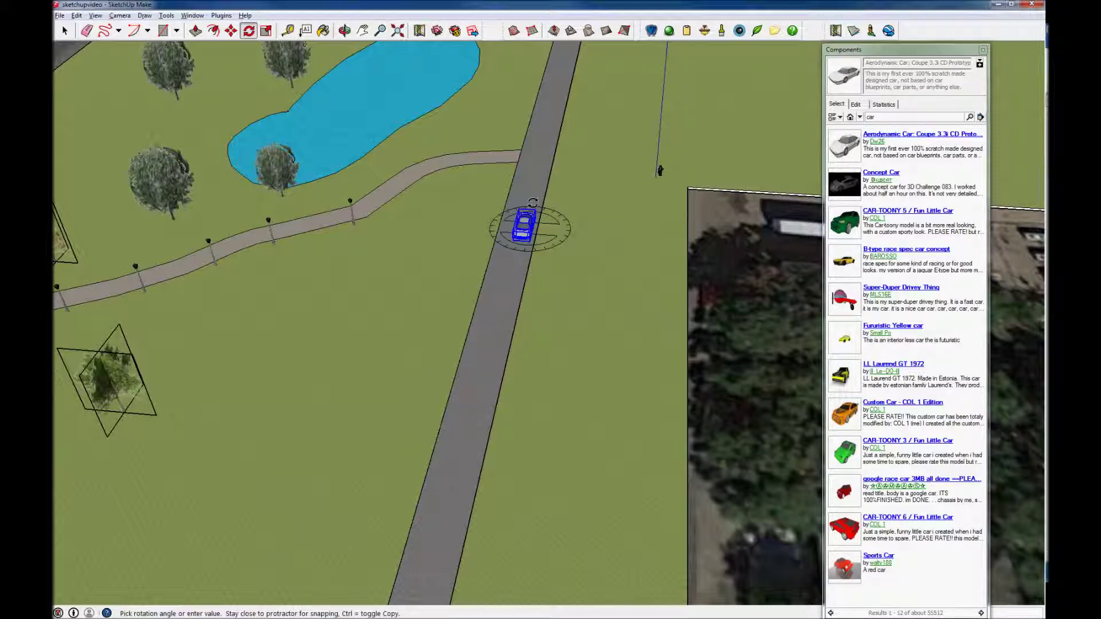
pyautogui.click(532, 202)
pyautogui.press('space')
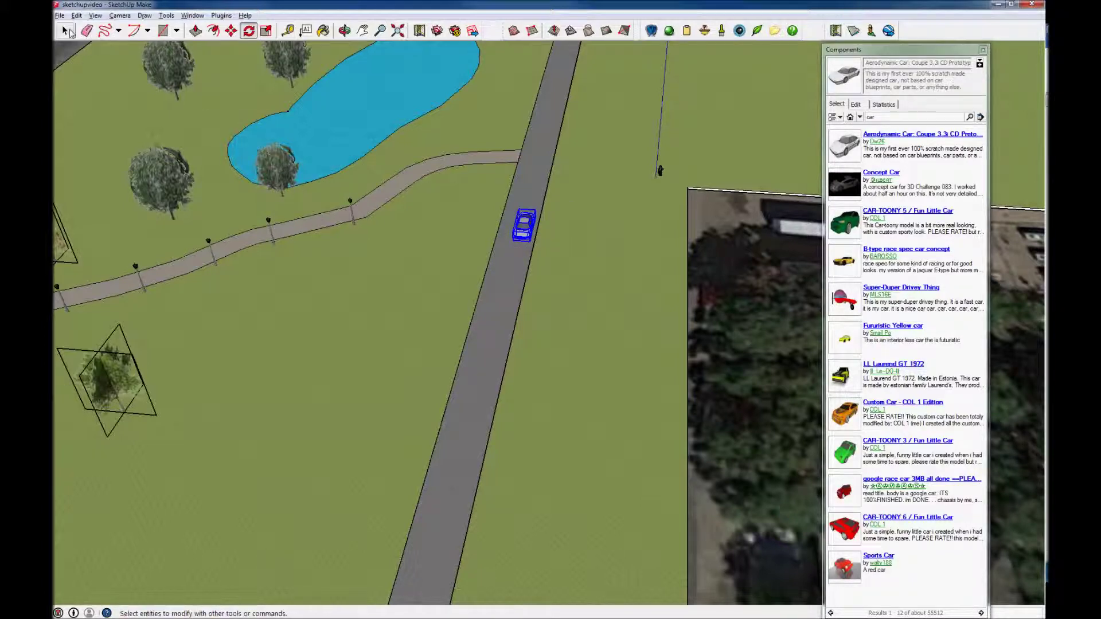
# Deselect the car, then zoom out and pan to show both park and road
pyautogui.click(388, 344)
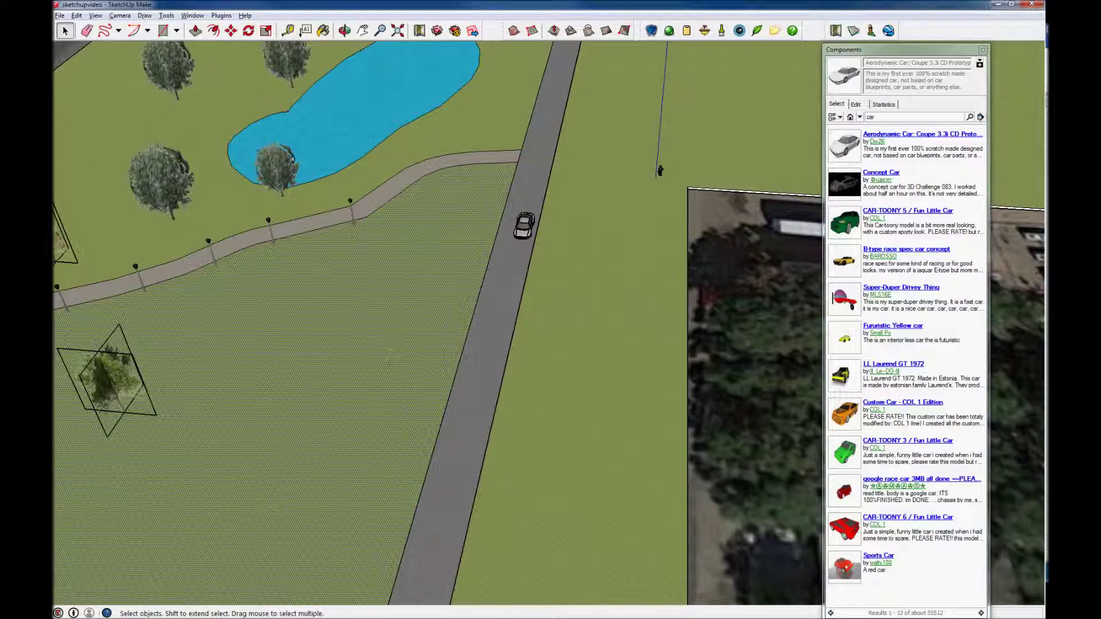
pyautogui.scroll(-2, 362, 250)
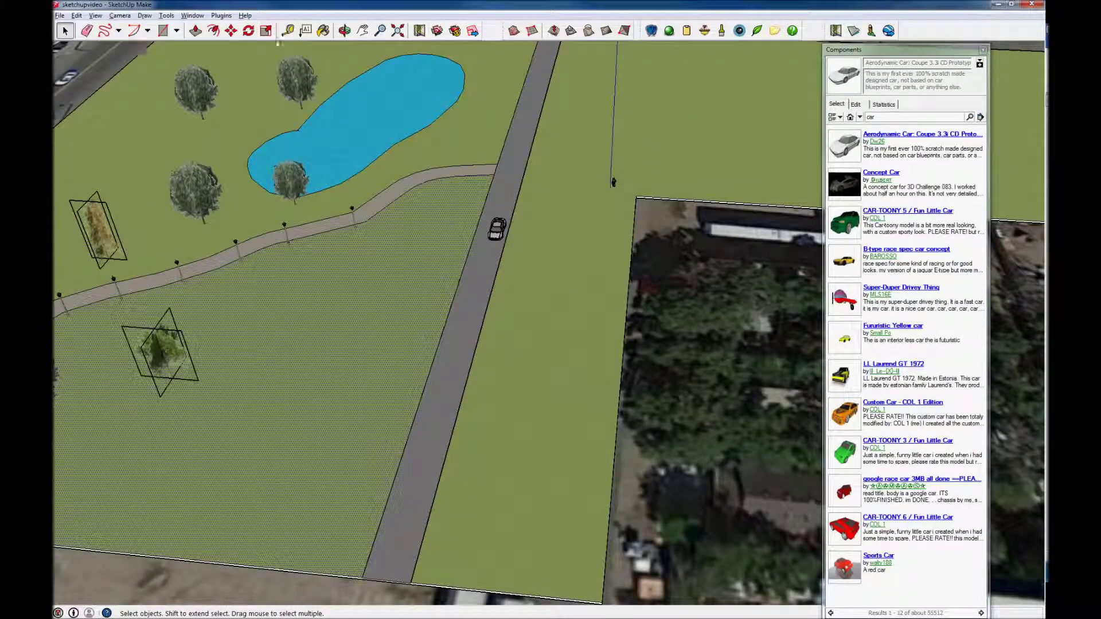
pyautogui.press('h')
pyautogui.moveTo(324, 224); pyautogui.dragTo(451, 249)
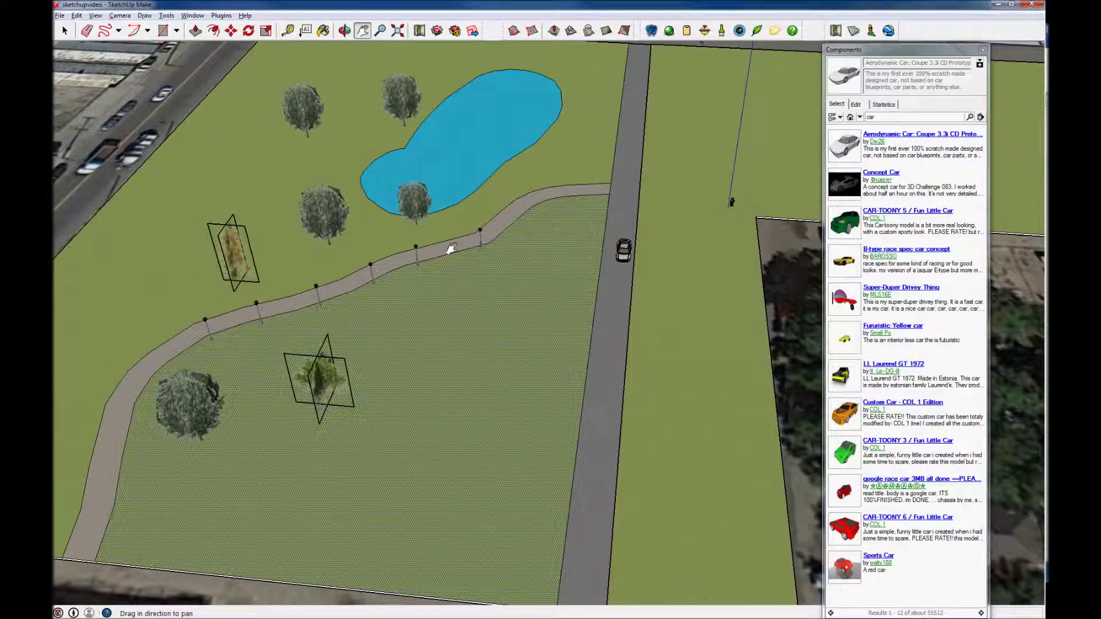